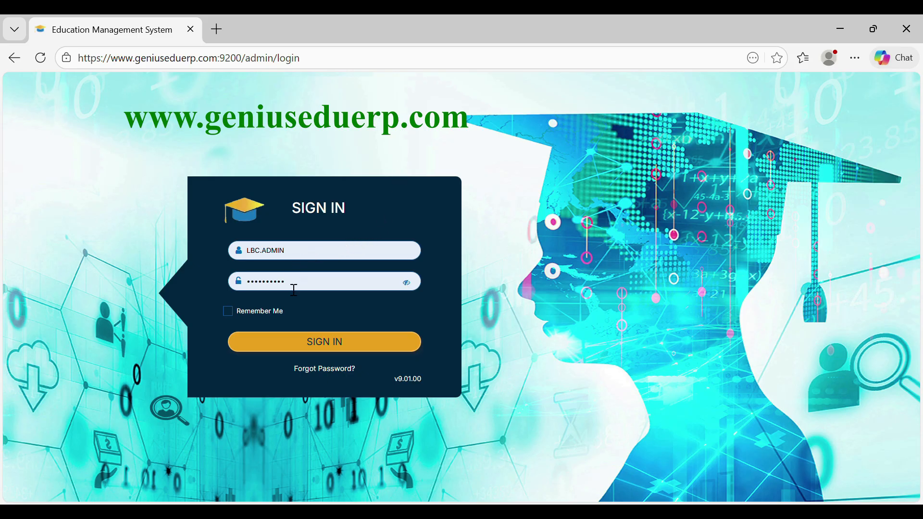
Sign in to the college admin account with Remember Me enabled and open the Student Master List
click(240, 313)
click(325, 346)
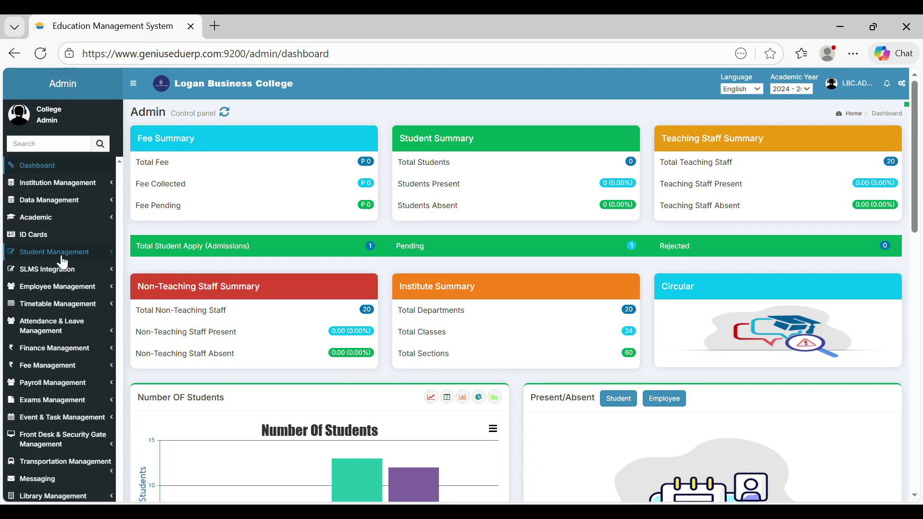
click(65, 259)
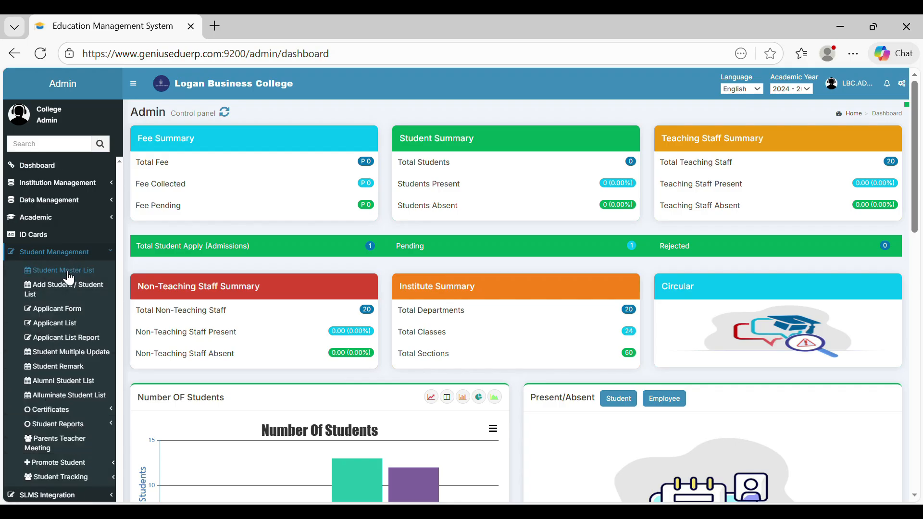
click(67, 279)
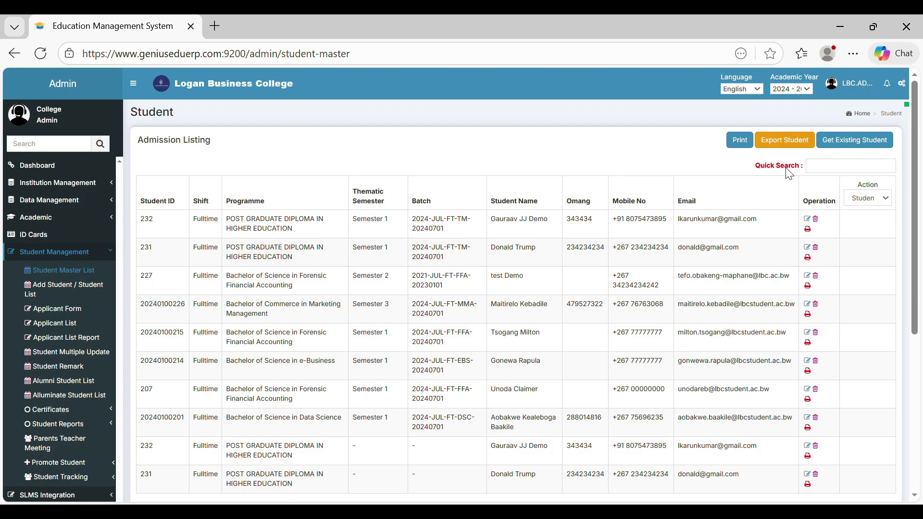
Find a student by student ID in the Student Master List and print that student's transcript report
click(829, 173)
text(232)
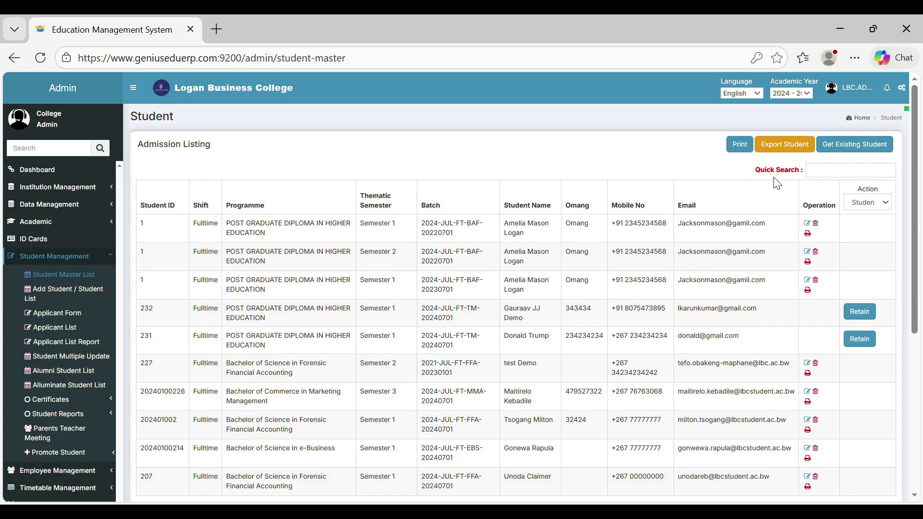
click(830, 175)
key(ctrl+v)
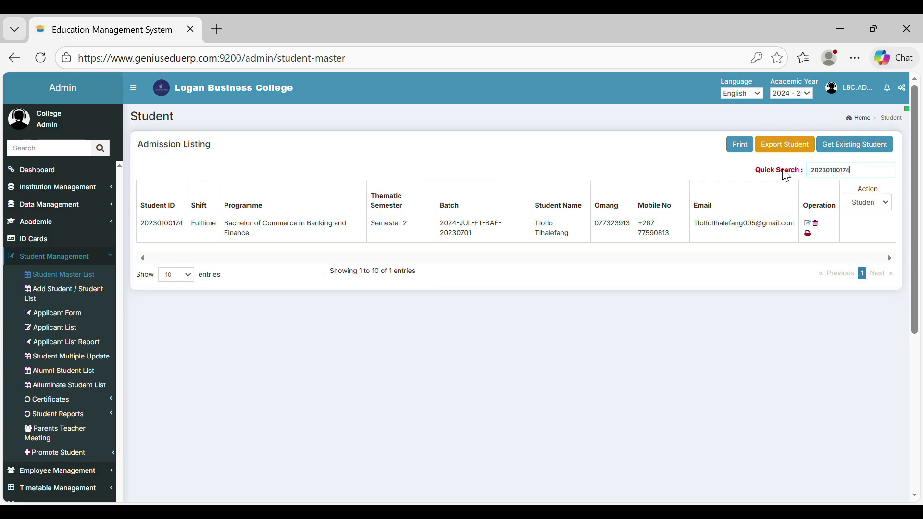
click(808, 235)
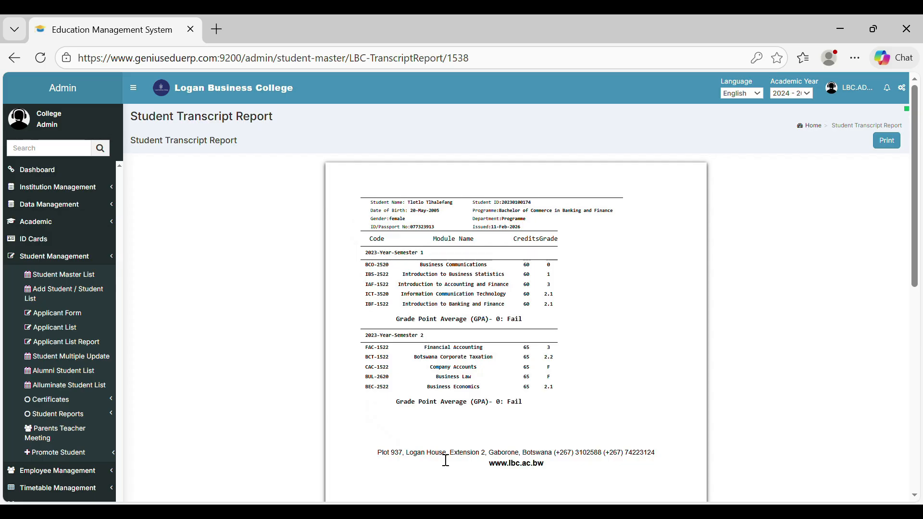
click(894, 148)
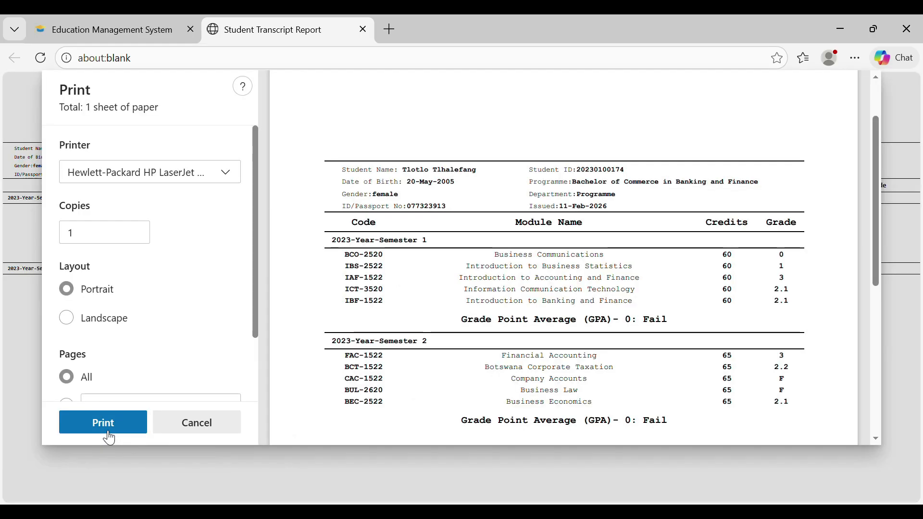
click(109, 432)
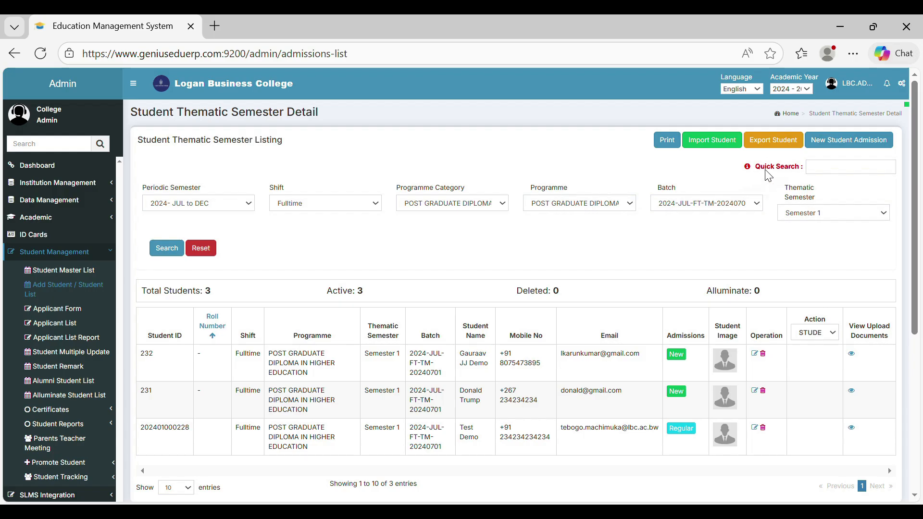
Check the quick search criteria and student import of the thematic semester listing, and start a new student admission
mouse_move(753, 172)
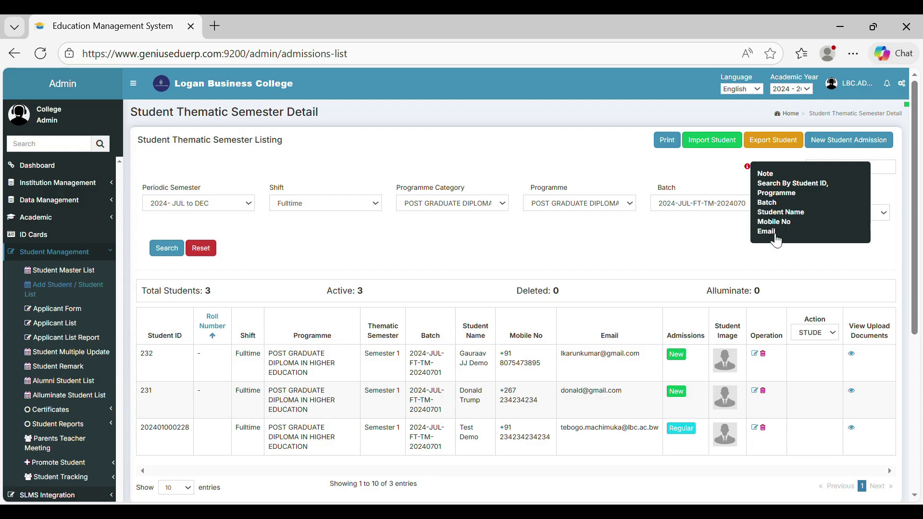
click(719, 149)
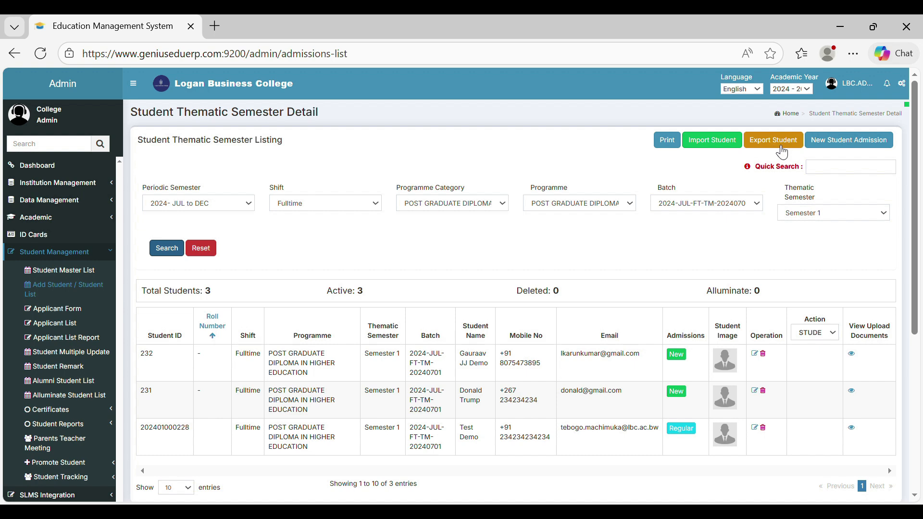
click(856, 150)
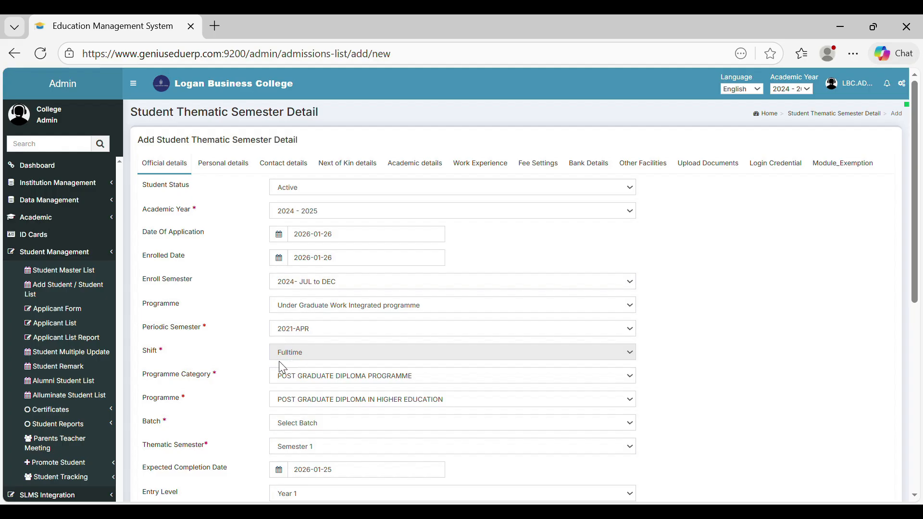
Go through the new admission's official details, from programme category to RFID, and submit them
click(287, 380)
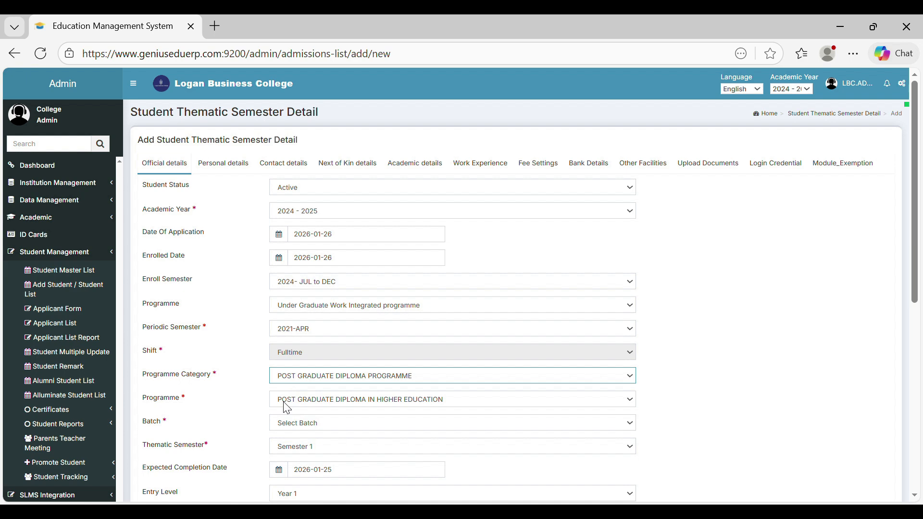
scroll(287, 408, down, 5)
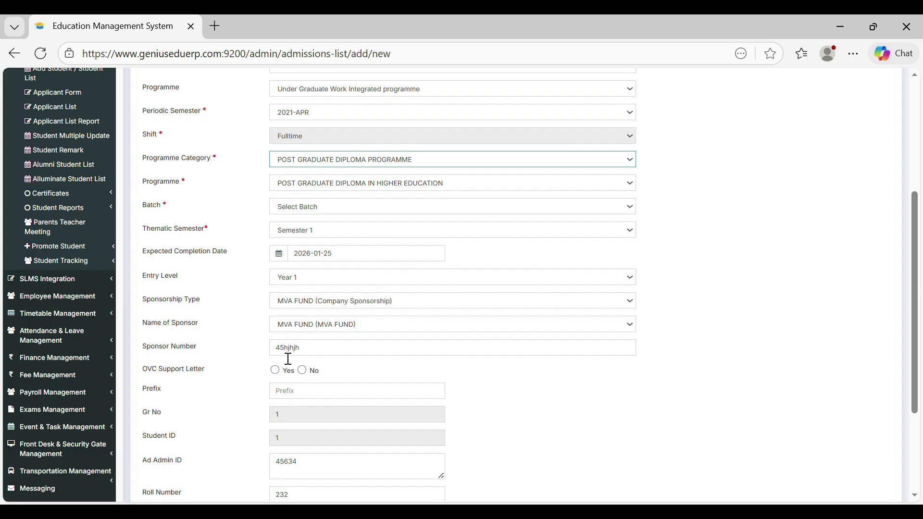
scroll(289, 351, down, 3)
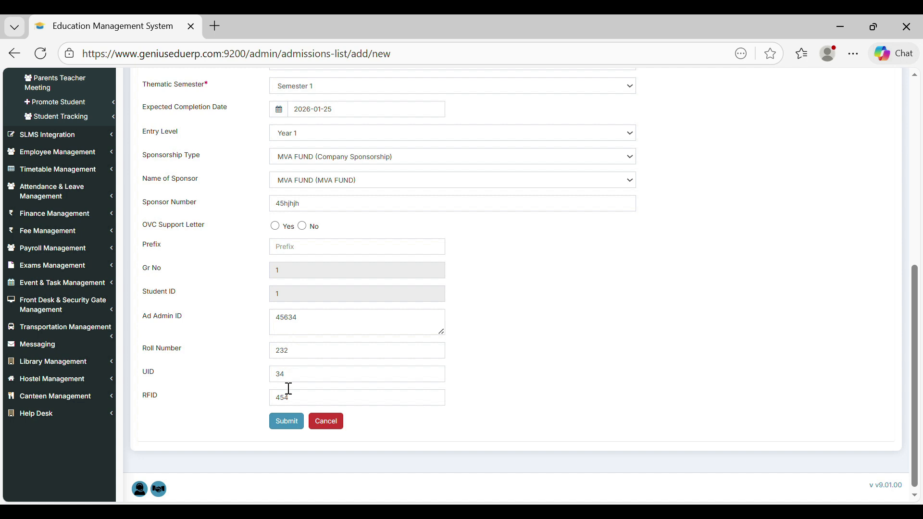
click(288, 422)
Go through the new student's personal details, including the image and signature upload fields, and submit them
click(231, 166)
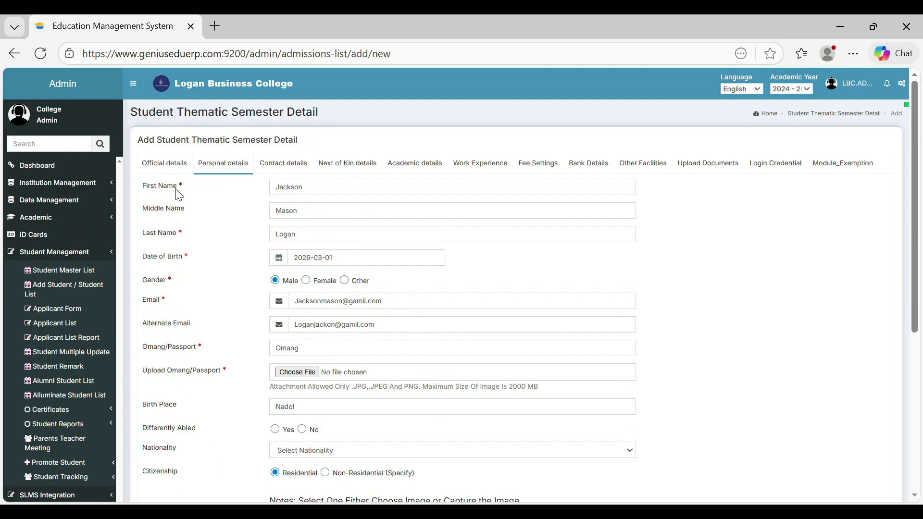
scroll(322, 354, down, 5)
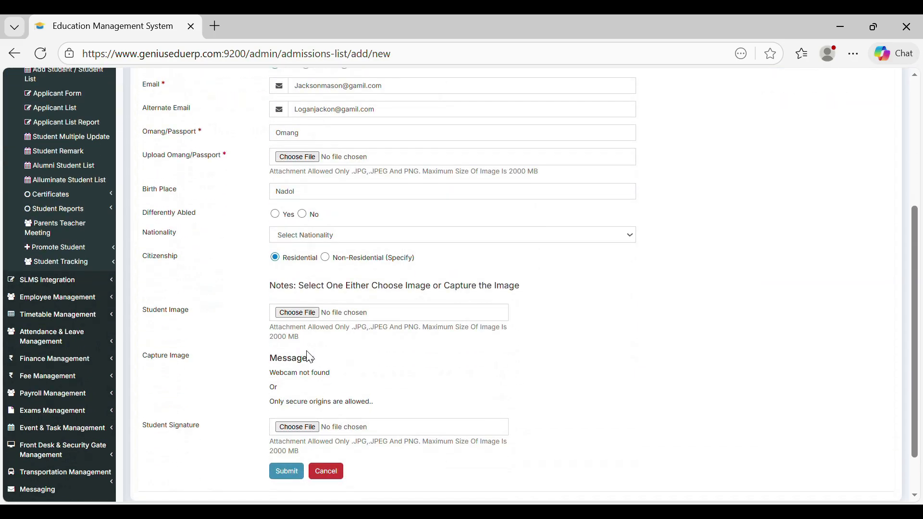
click(287, 472)
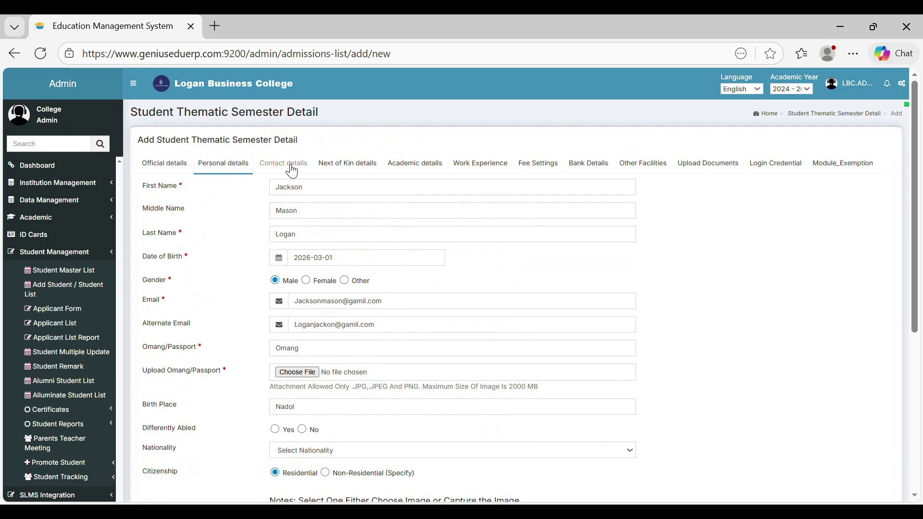
Copy the present address to the permanent address in the student's contact details
click(289, 166)
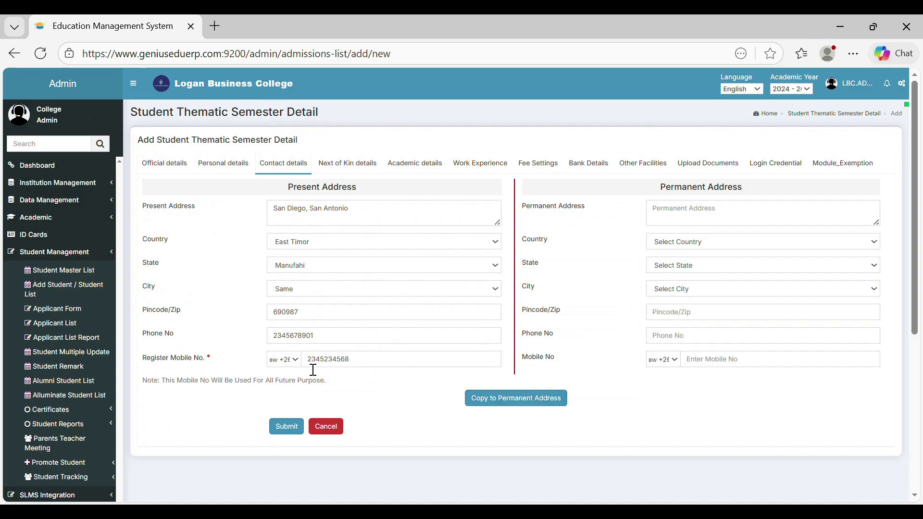
click(503, 406)
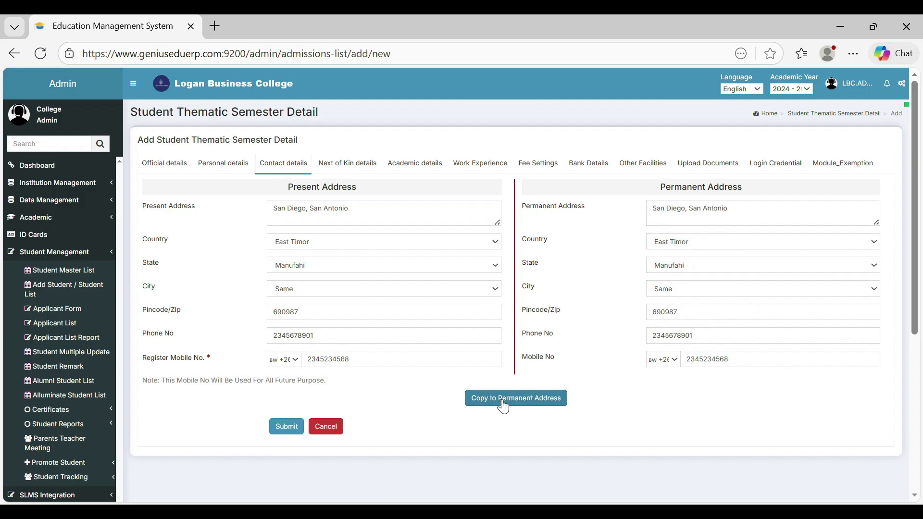
Review the next of kin, academic and work experience sections of the new student admission
click(352, 172)
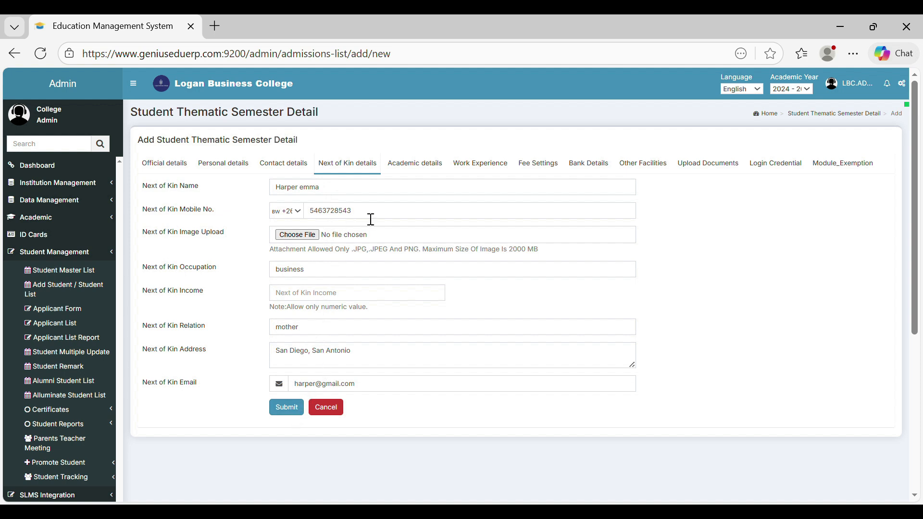
click(422, 168)
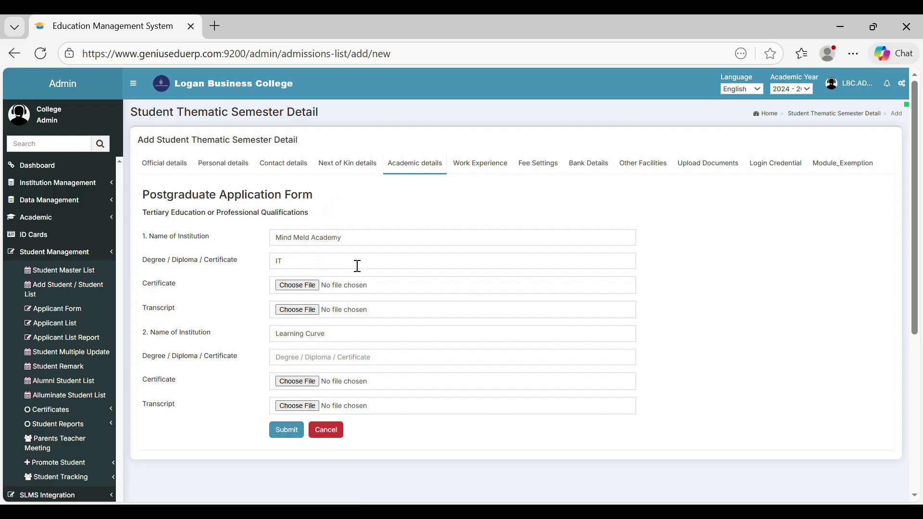
click(482, 170)
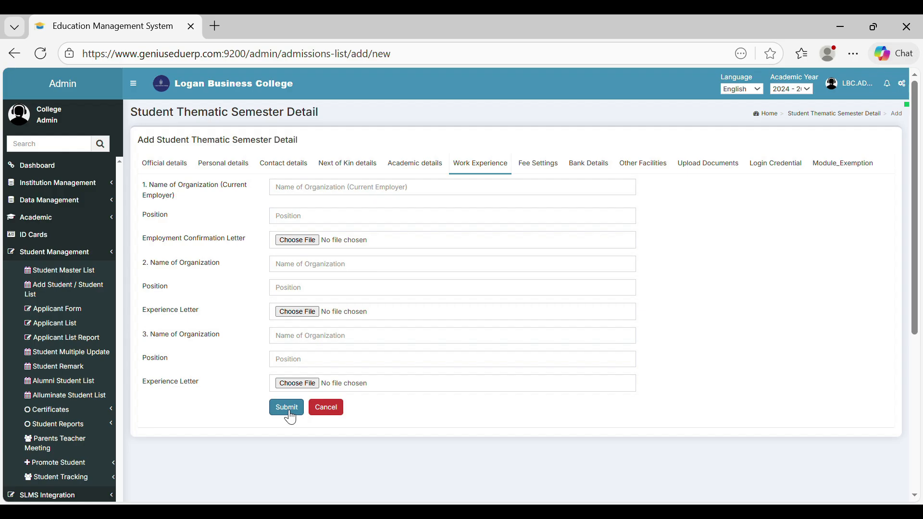
Check the fee structure and fee concession choices in the student's fee settings and submit the section
click(540, 172)
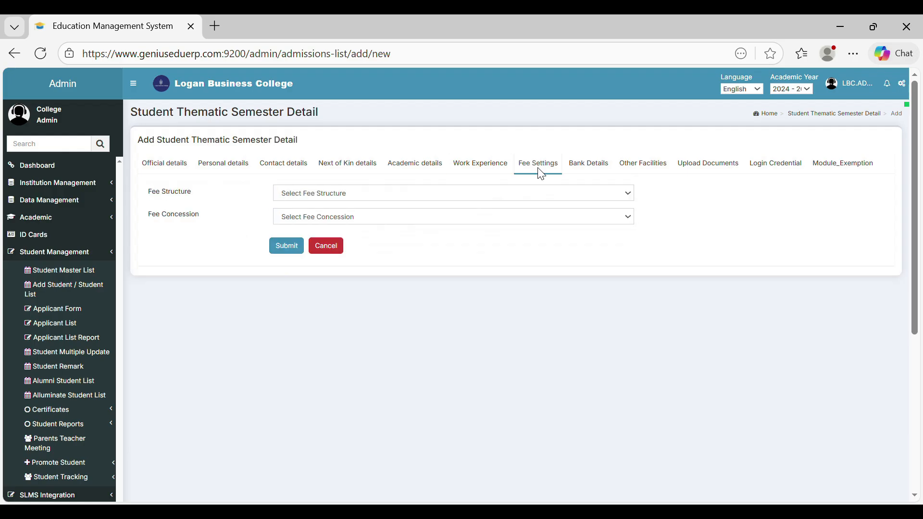
click(306, 202)
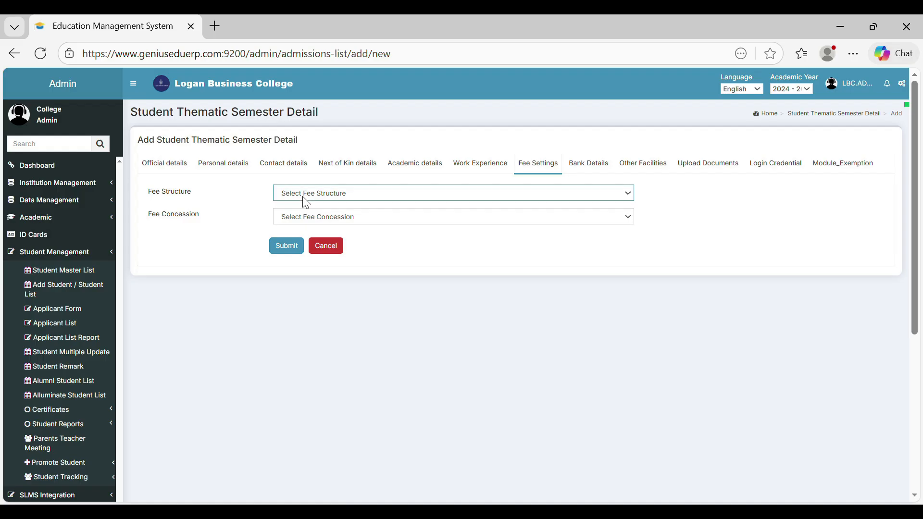
click(299, 222)
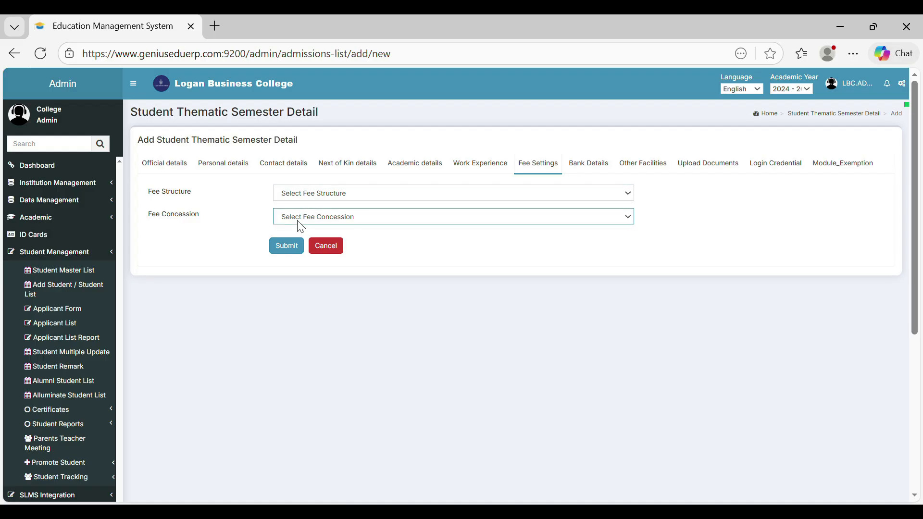
click(296, 255)
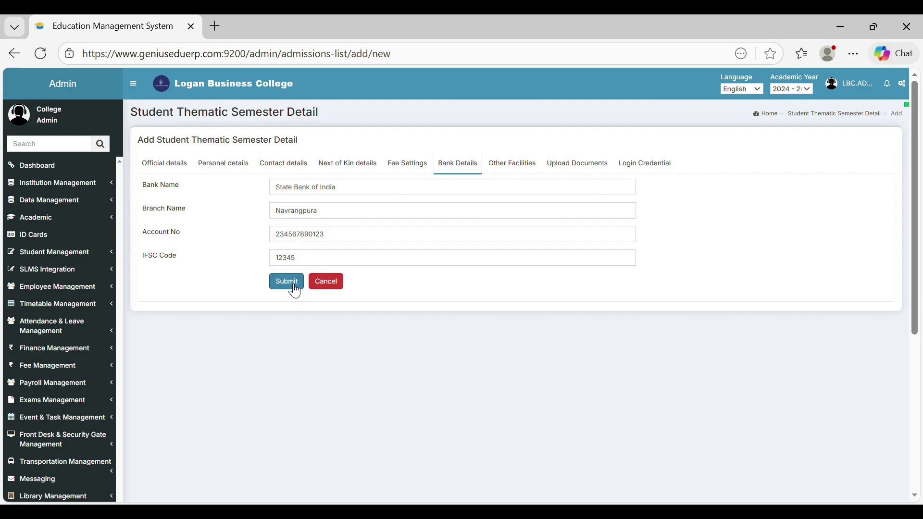
Enable the Accomodation Facility and DTEF Facility among the student's other facilities and submit them
click(520, 163)
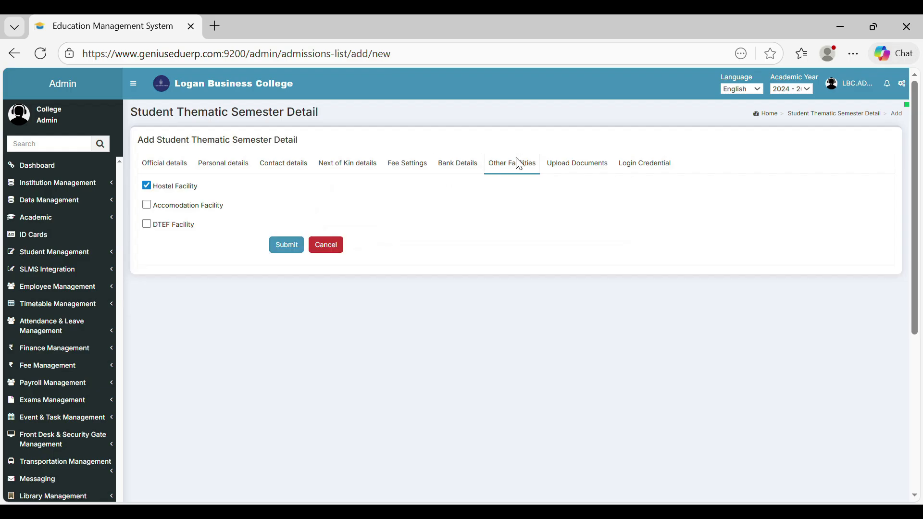
click(148, 207)
click(147, 224)
click(288, 245)
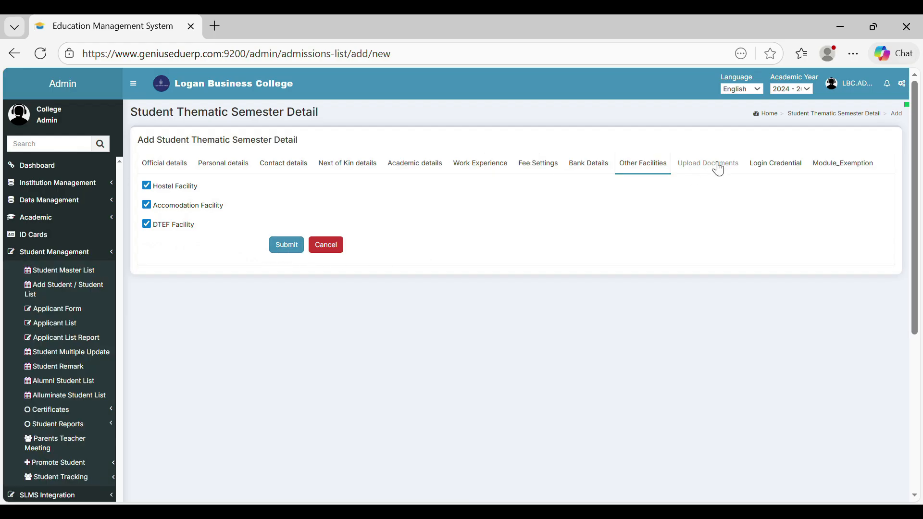
Review the document upload, login credential and module exemption sections of the new student admission
click(711, 166)
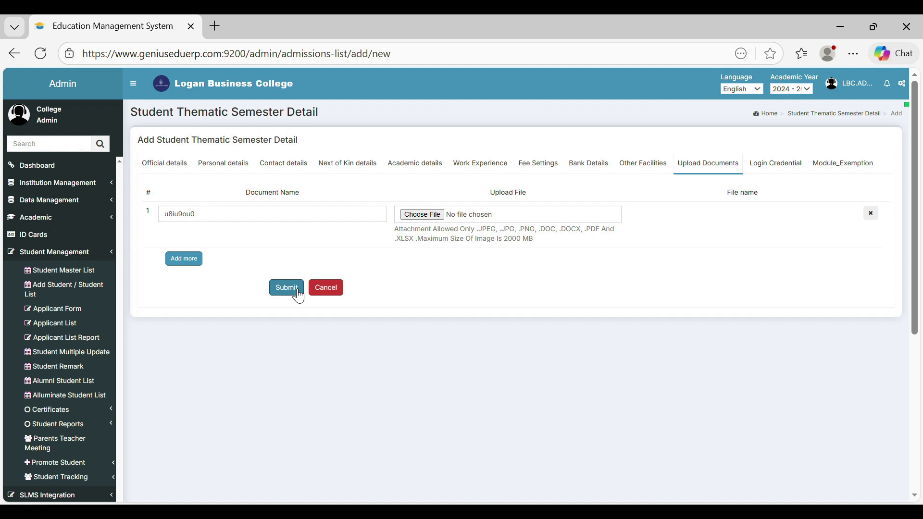
click(789, 169)
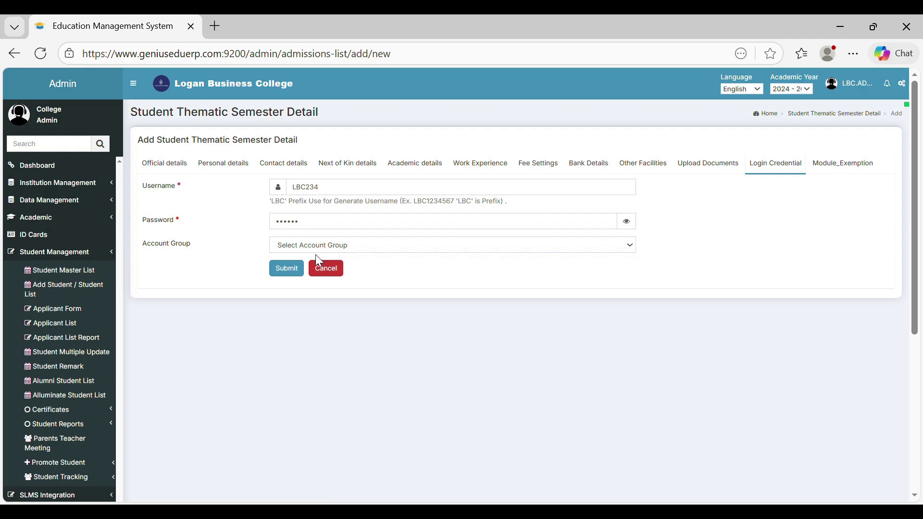
click(861, 169)
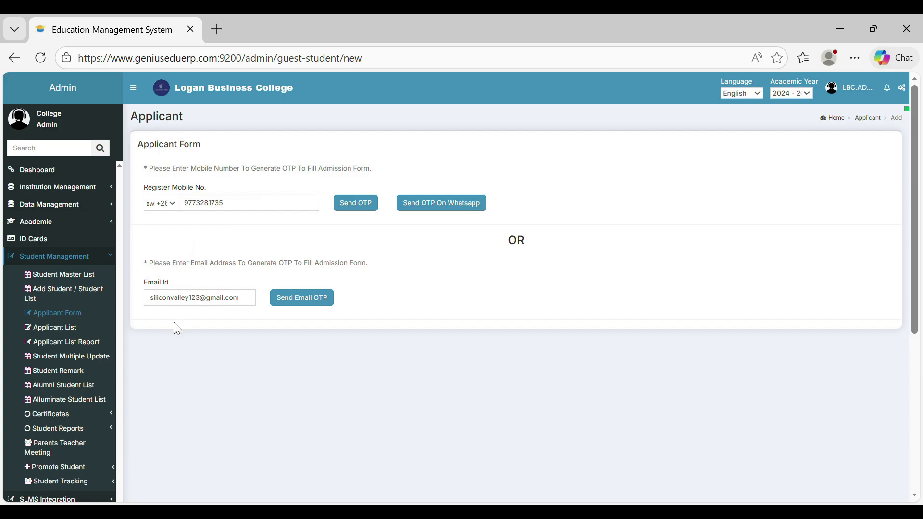
Open the online admission form through the link in the Applicant List and verify its captcha code
click(44, 328)
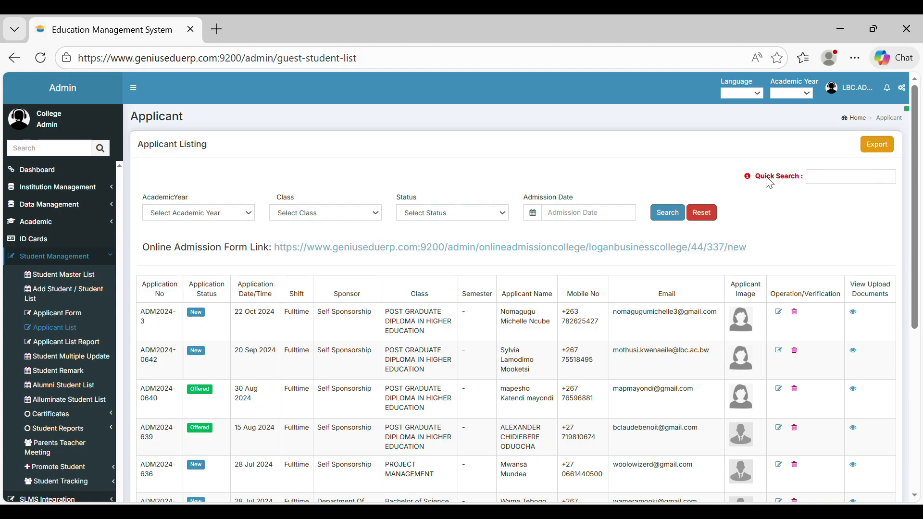
mouse_move(750, 178)
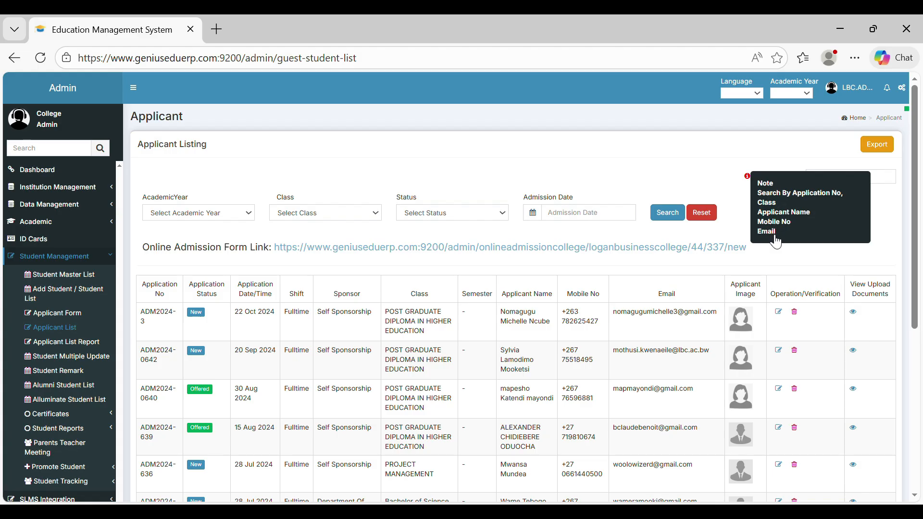
click(481, 247)
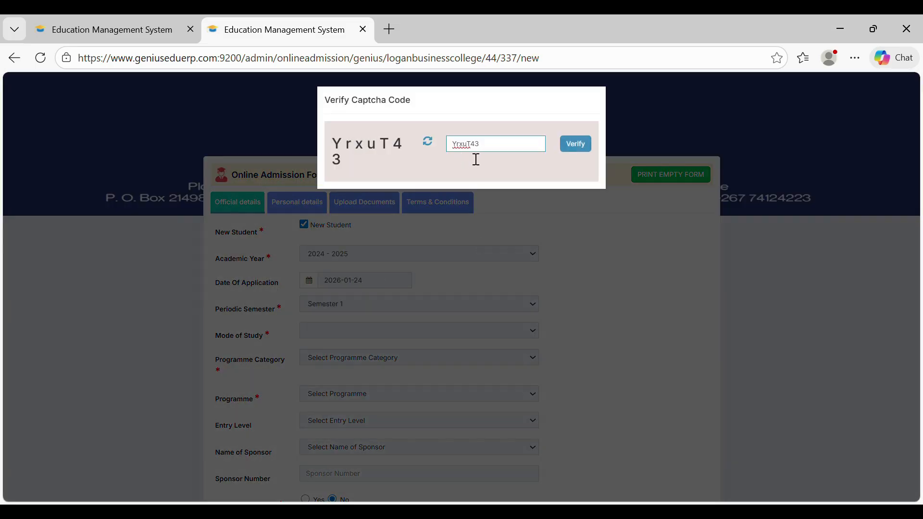
click(590, 147)
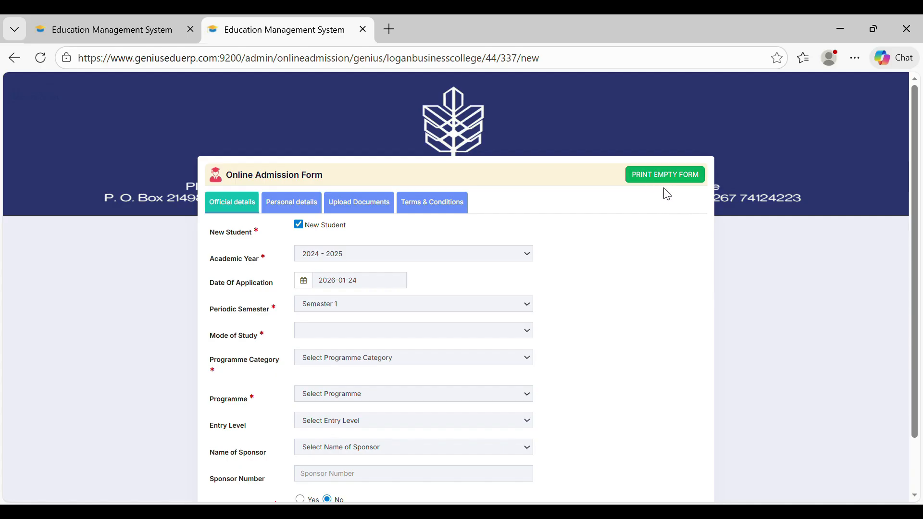
Close the online admission form and search the applicant list report for the post graduate diploma class
key(ctrl+w)
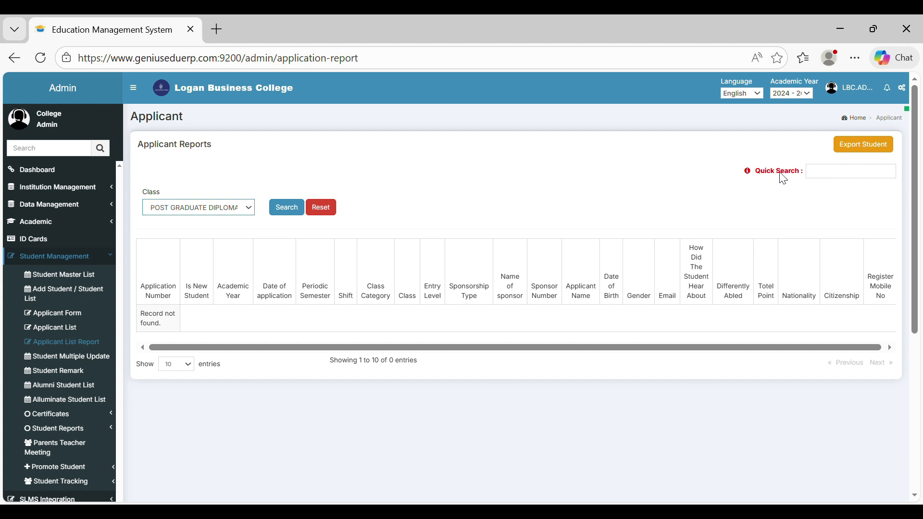
mouse_move(750, 173)
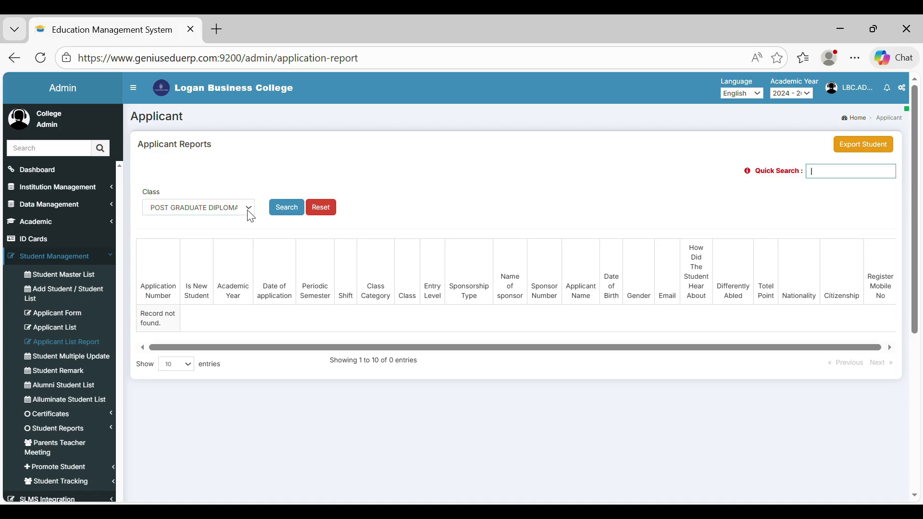
click(287, 218)
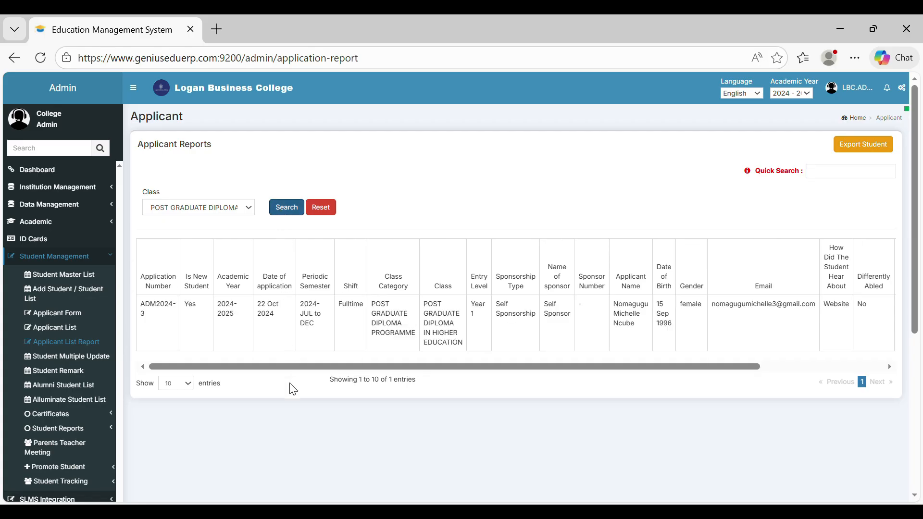
In Student Multiple Update, choose the periodic semester 2024- JUL to DEC and the class POST GRADUATE DIPLOMA IN HIGHER EDUCATION
click(58, 356)
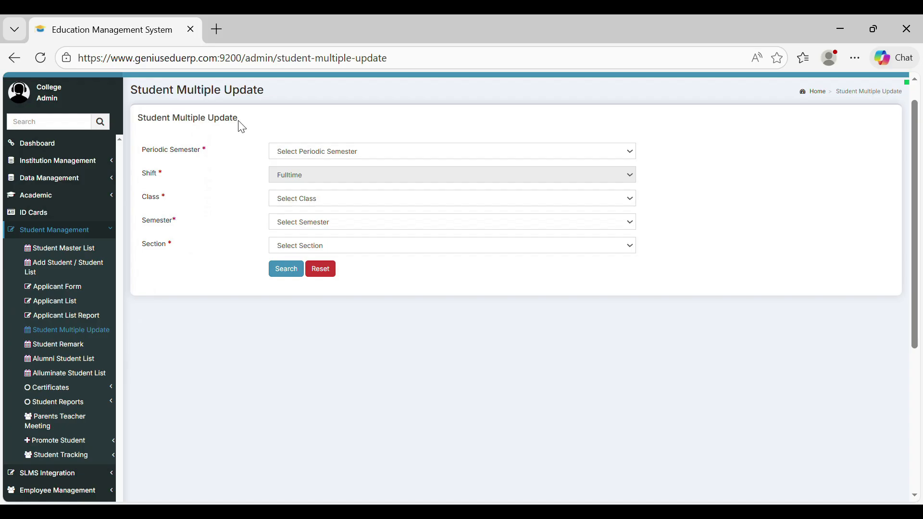
click(290, 153)
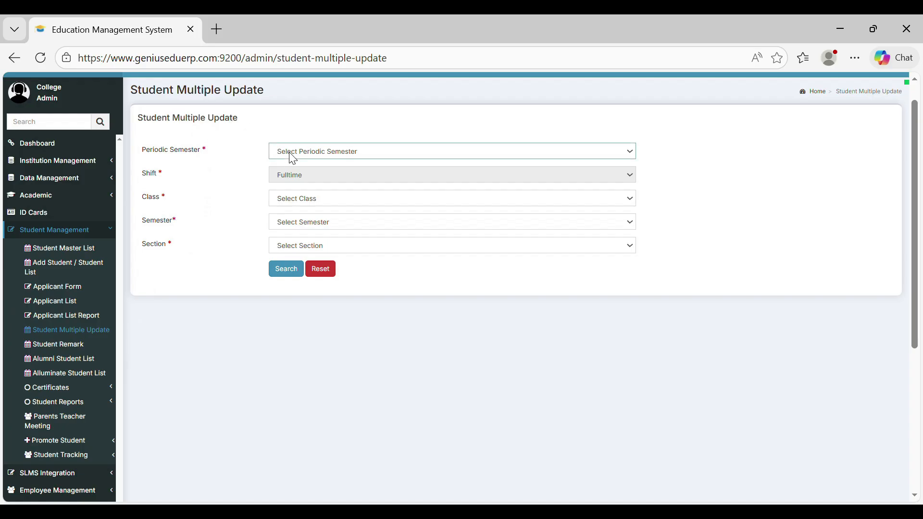
click(310, 489)
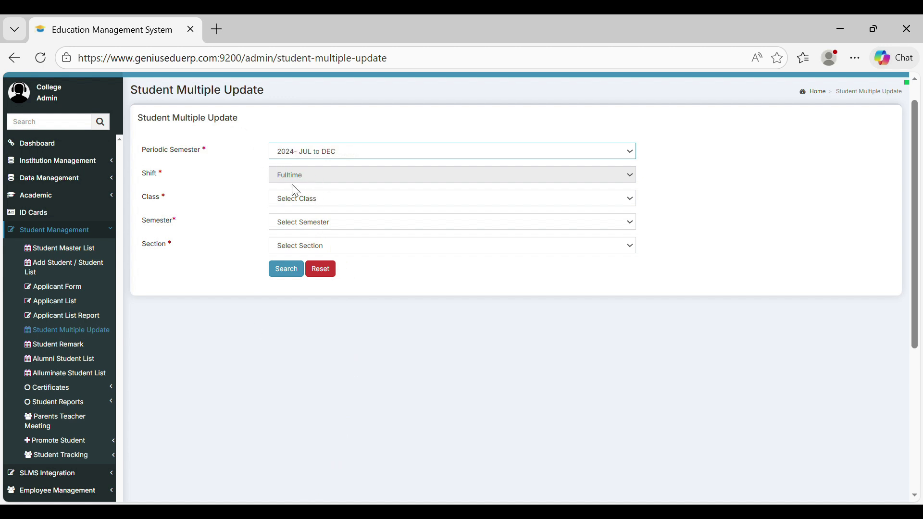
click(295, 198)
click(304, 378)
Load the students of Semester 1, section 2024-JUL-FT-TM-20240701, with First Name as the update field, and submit the update
click(305, 224)
click(303, 281)
click(304, 249)
click(303, 265)
click(304, 270)
key(Down)
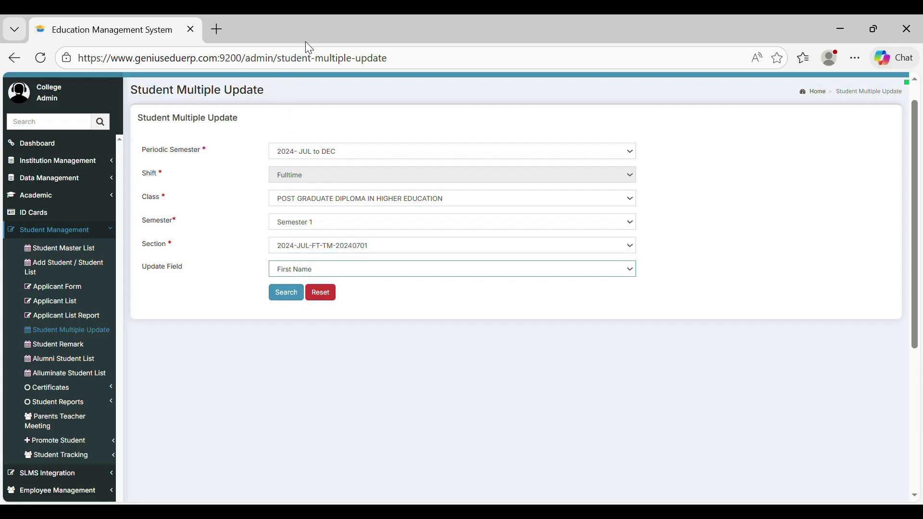
click(293, 299)
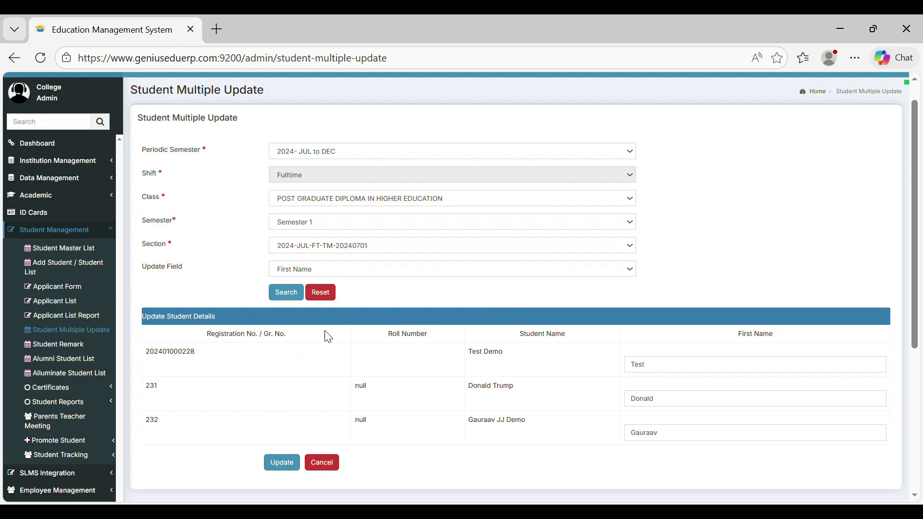
click(283, 465)
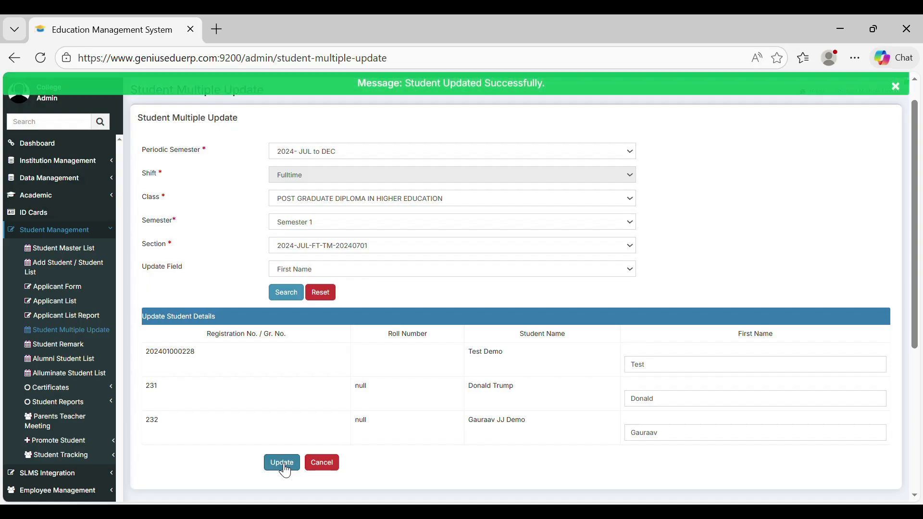
Mark the first two students in the Alumni Student List with the Alluminate status
click(58, 359)
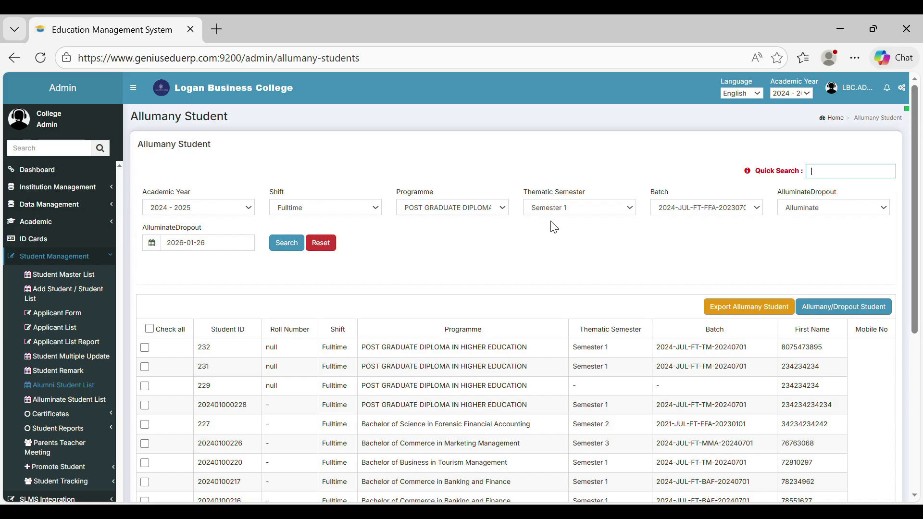
click(774, 175)
click(774, 176)
mouse_move(762, 178)
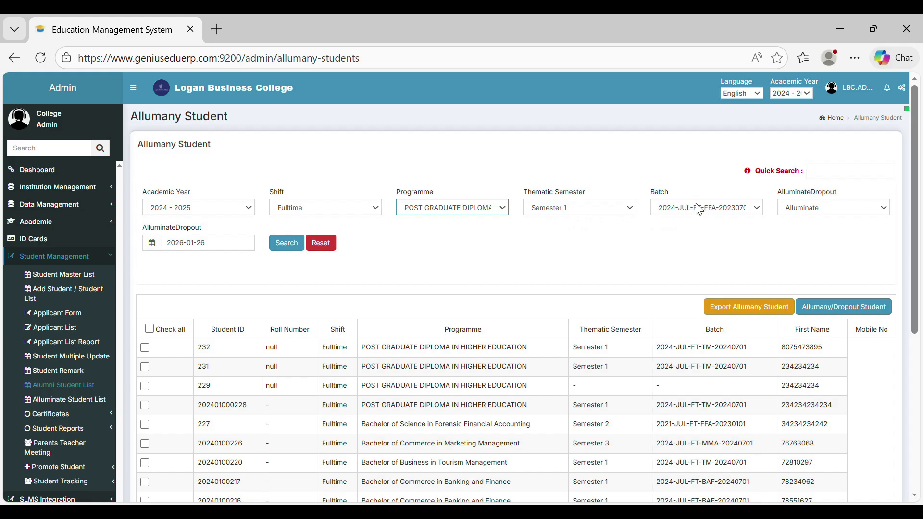
click(806, 215)
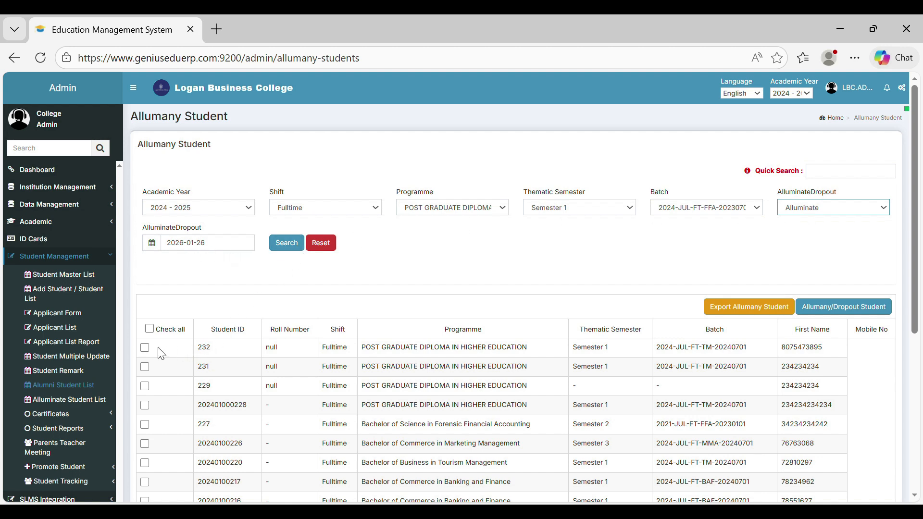
click(145, 347)
click(145, 367)
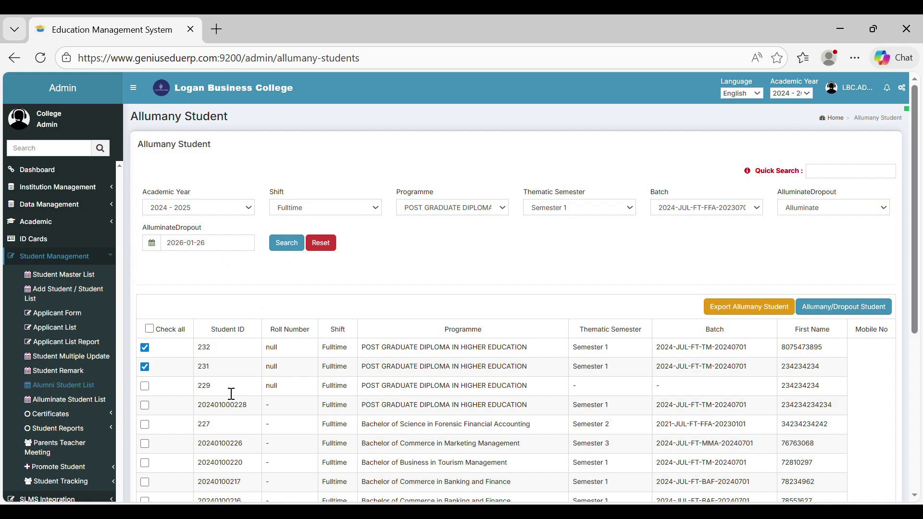
click(839, 312)
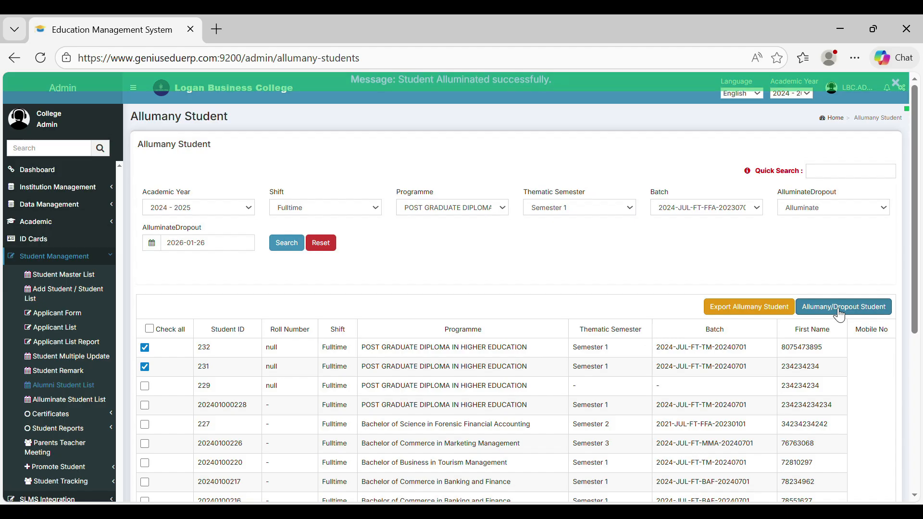
Add a certificate type named Sport Certificate with prefix SC and the fee outstanding option enabled
click(44, 401)
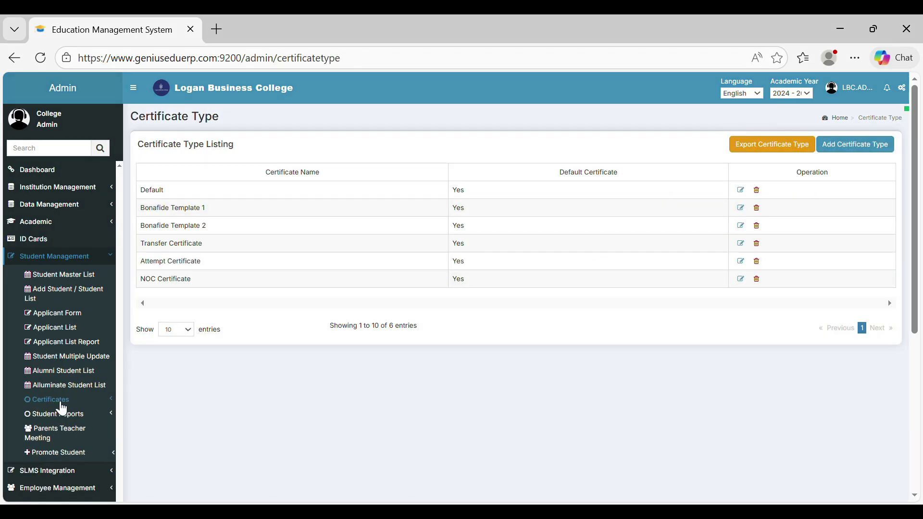
click(61, 407)
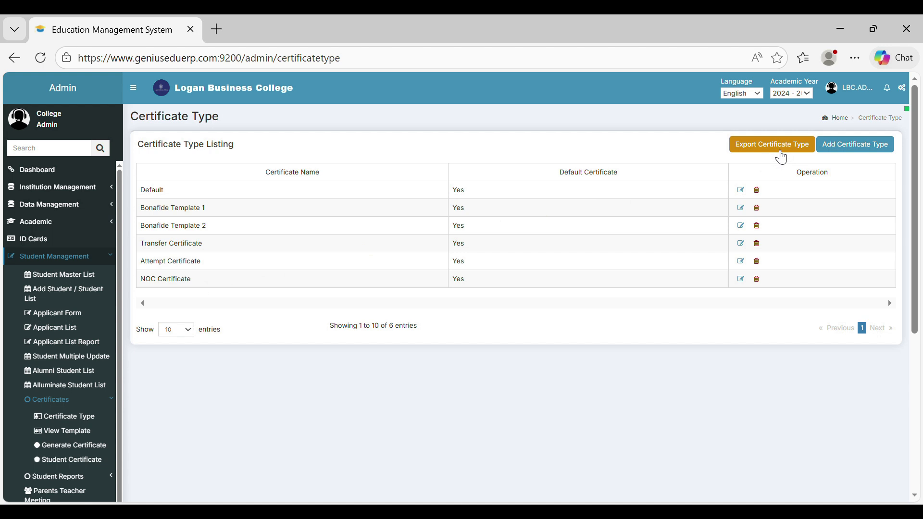
click(865, 154)
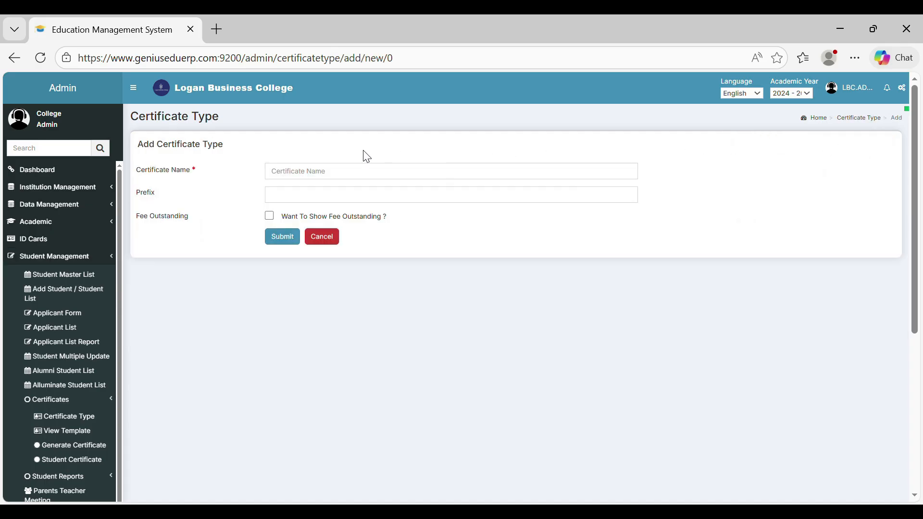
click(300, 176)
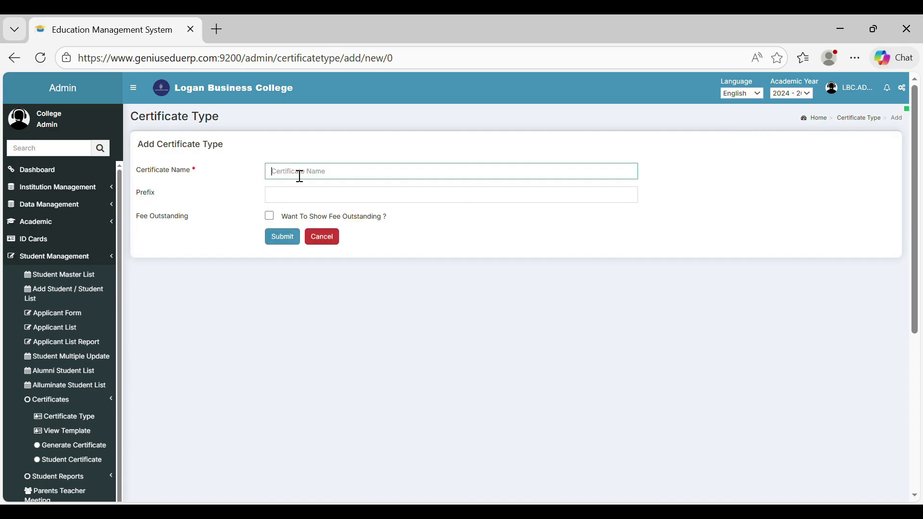
text(Sport Certificate)
click(292, 202)
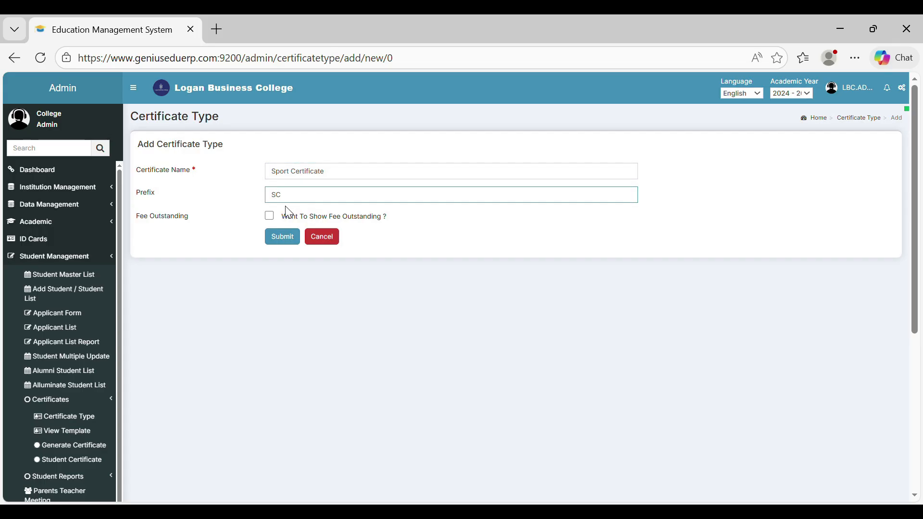
click(269, 217)
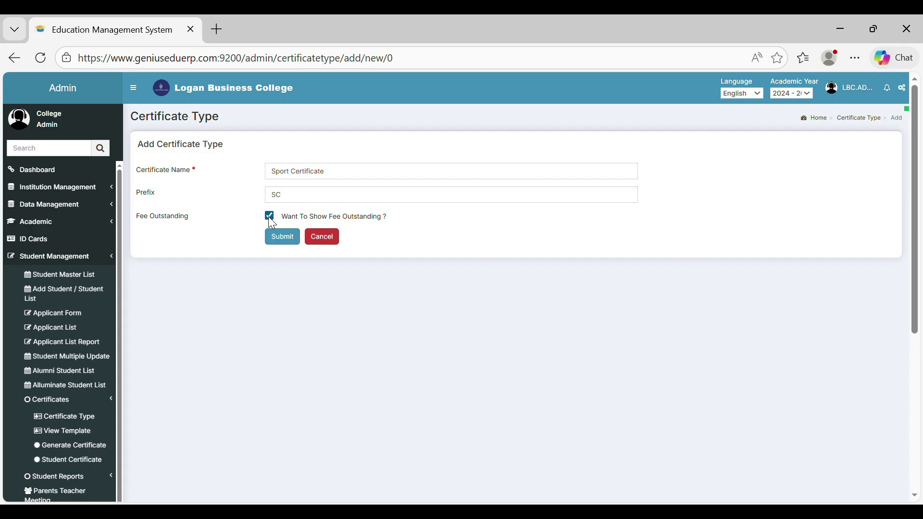
click(290, 244)
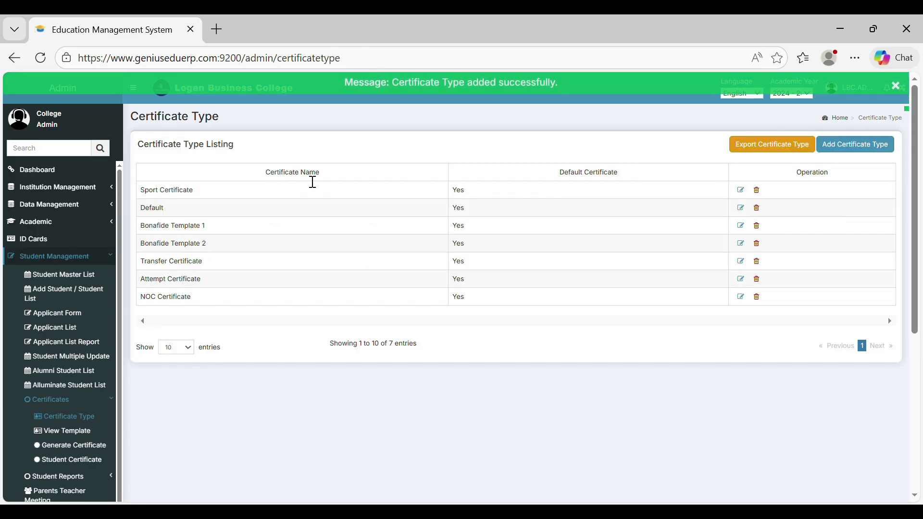
Add a new custom certificate template with the certificate type Bonafide Template 2 and submit it
click(67, 432)
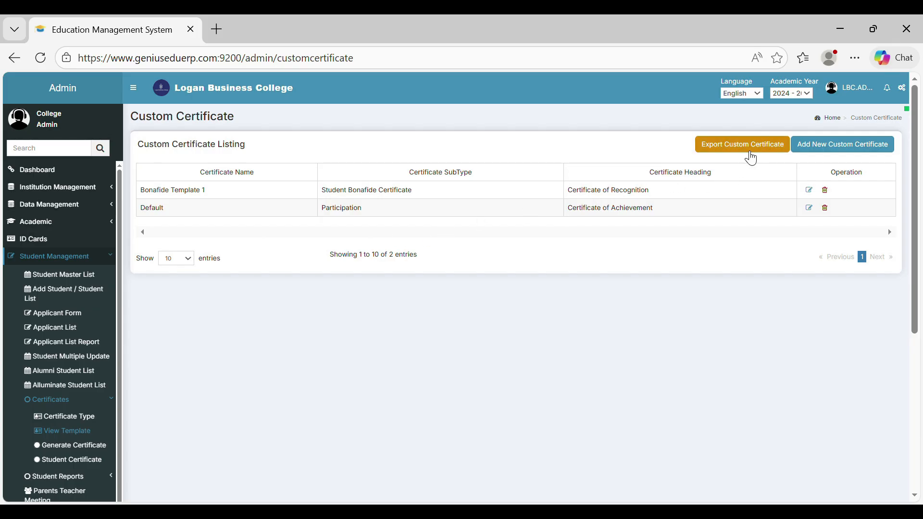
click(845, 145)
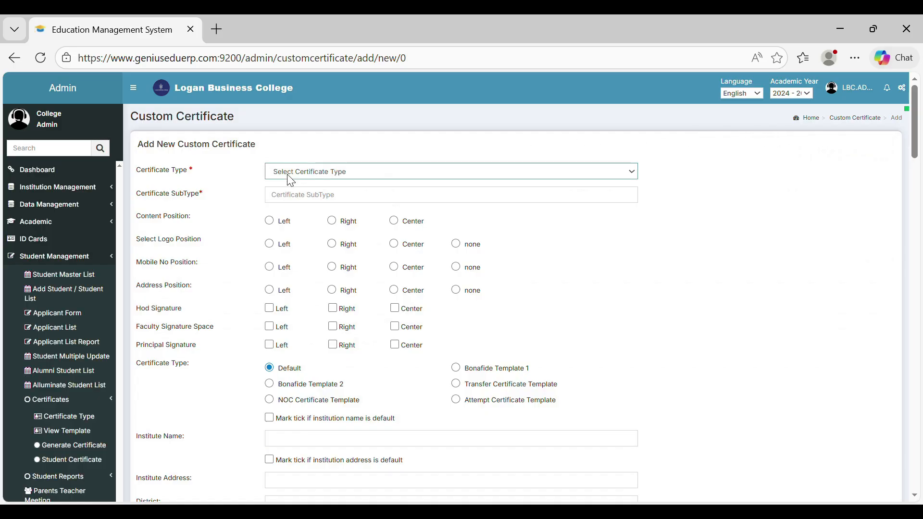
click(292, 266)
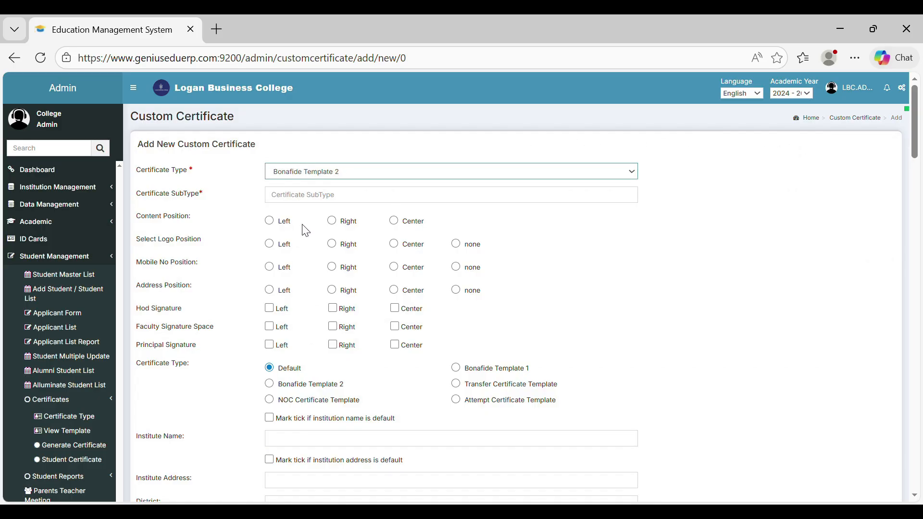
scroll(313, 155, down, 5)
scroll(328, 186, down, 15)
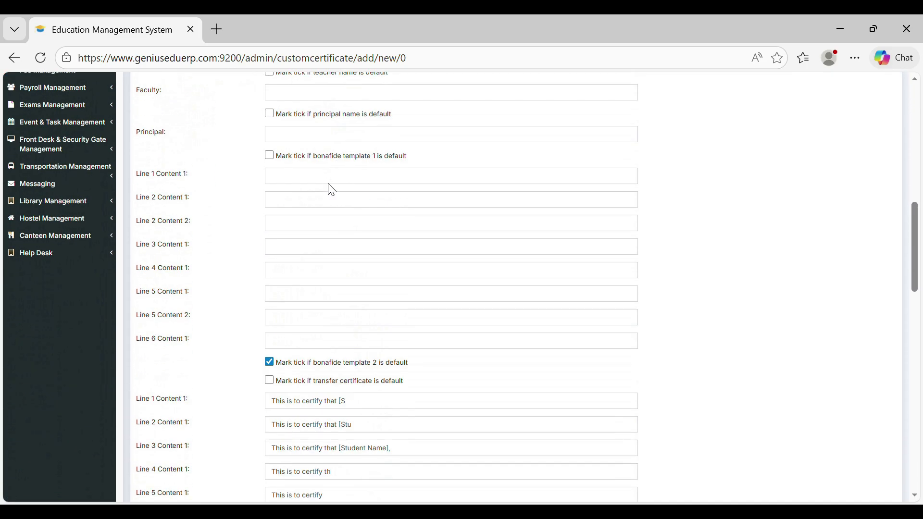
scroll(348, 356, down, 9)
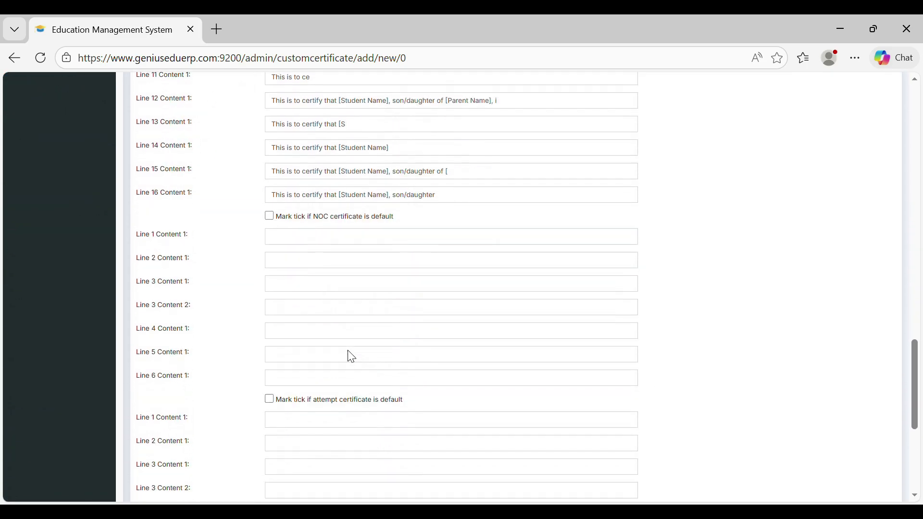
click(282, 427)
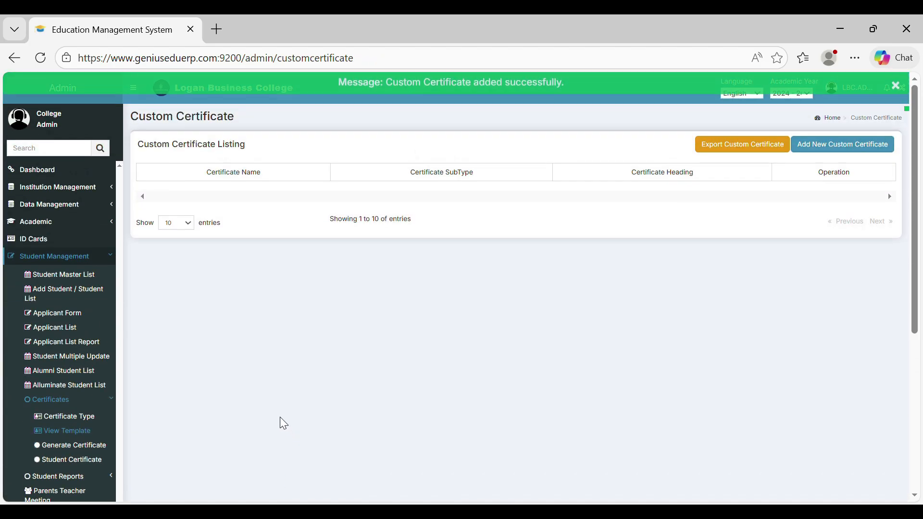
Start generating a certificate of type Bonafide Template 2 for Student
click(99, 444)
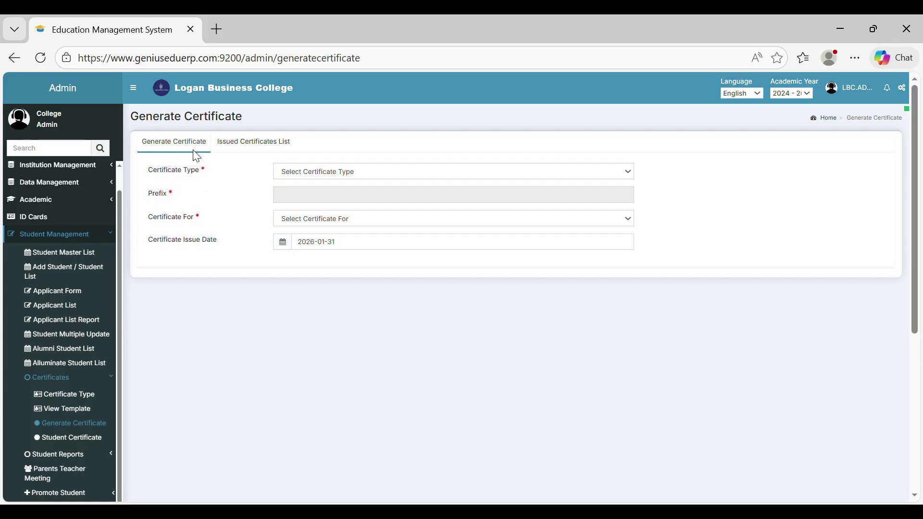
click(299, 176)
click(314, 264)
click(296, 224)
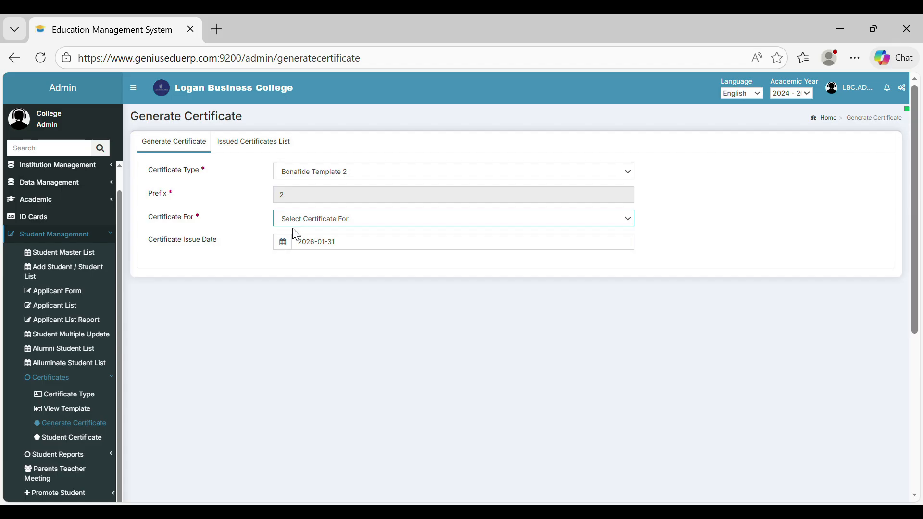
click(290, 252)
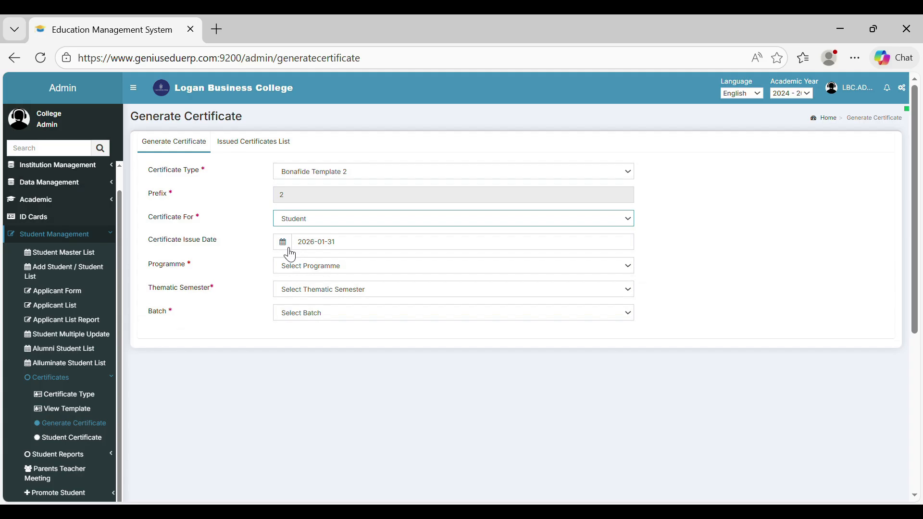
Set the certificate's programme to POST GRADUATE DIPLOMA IN HIGHER EDUCATION, thematic semester to Semester 2 and batch to 2024-JUL-FT-TM-20240701
click(291, 268)
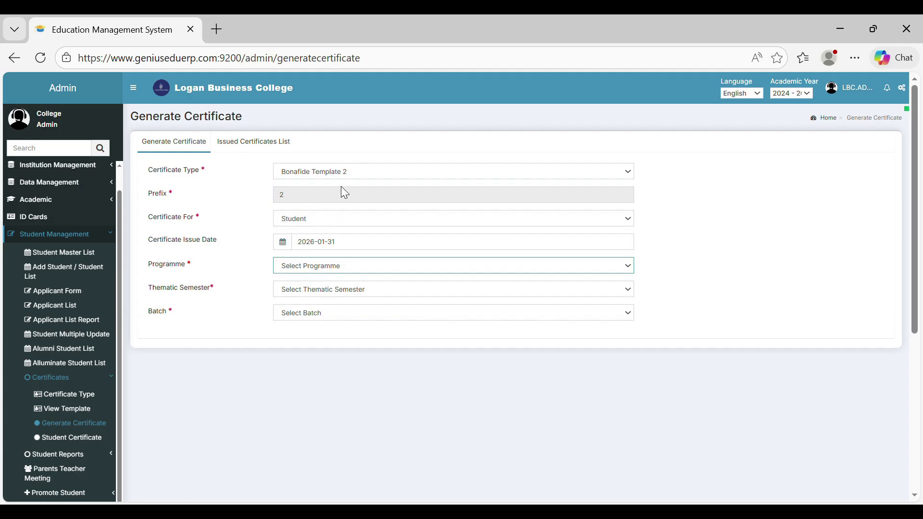
click(346, 161)
click(322, 297)
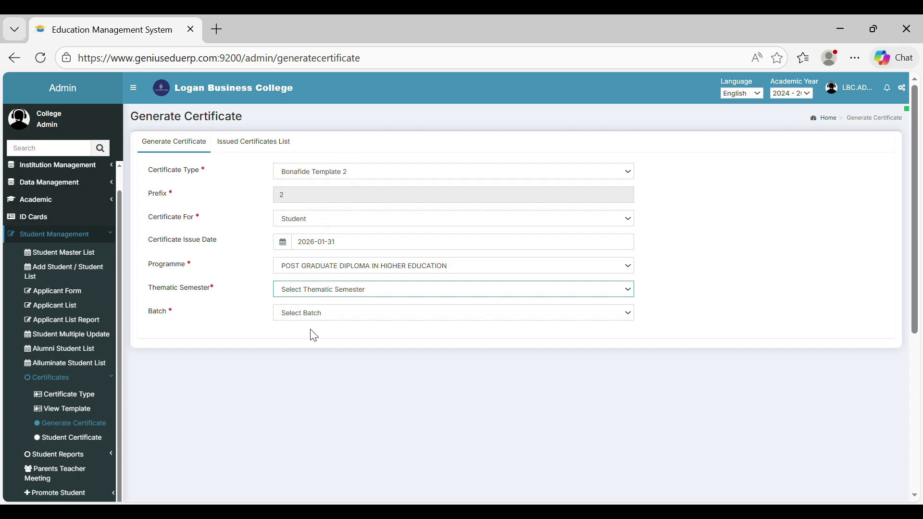
click(312, 329)
click(312, 316)
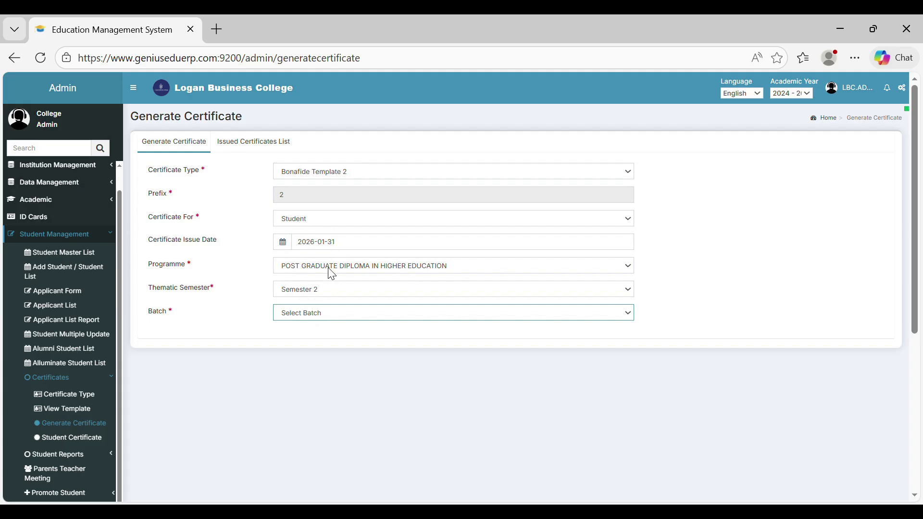
key(Down)
View the certificate of the first student listed for generation and issue
scroll(361, 377, down, 1)
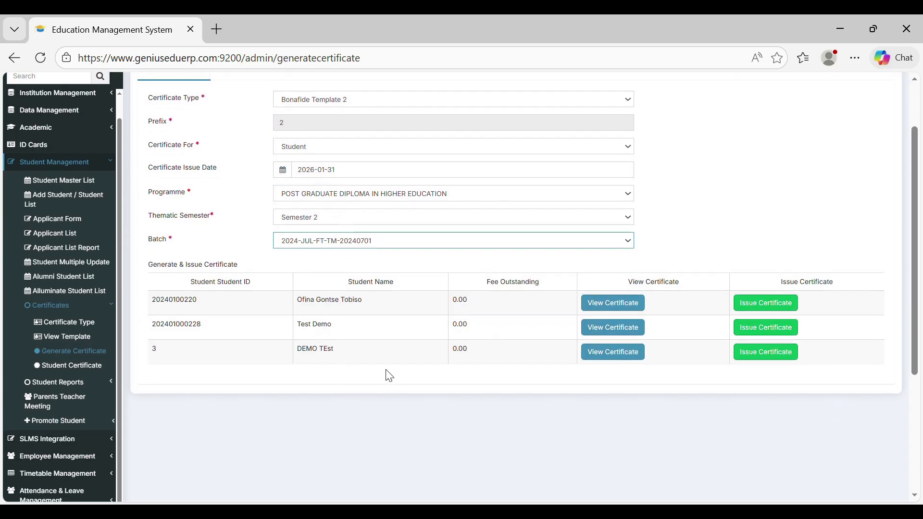
click(613, 303)
scroll(414, 282, down, 5)
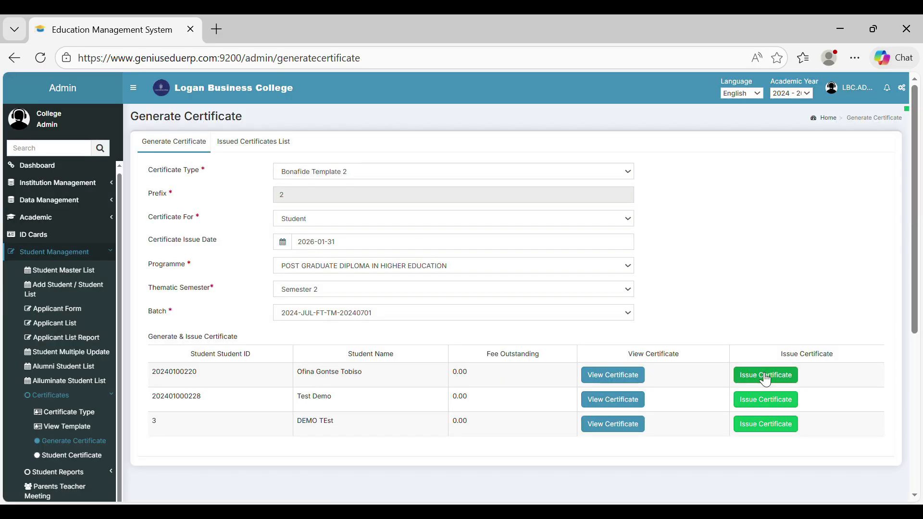
Issue the certificate to the first listed student and list the issued certificates of type Bonafide Template 2 for Student
click(766, 377)
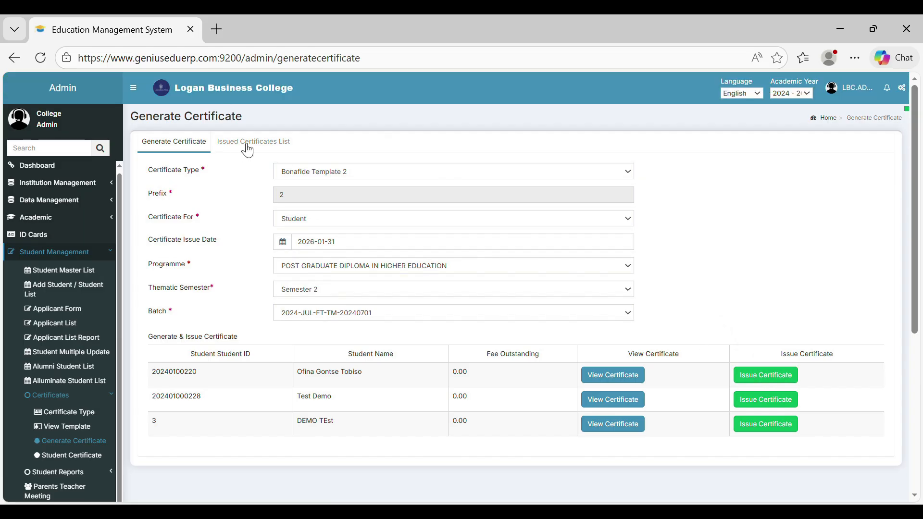
click(261, 150)
click(295, 162)
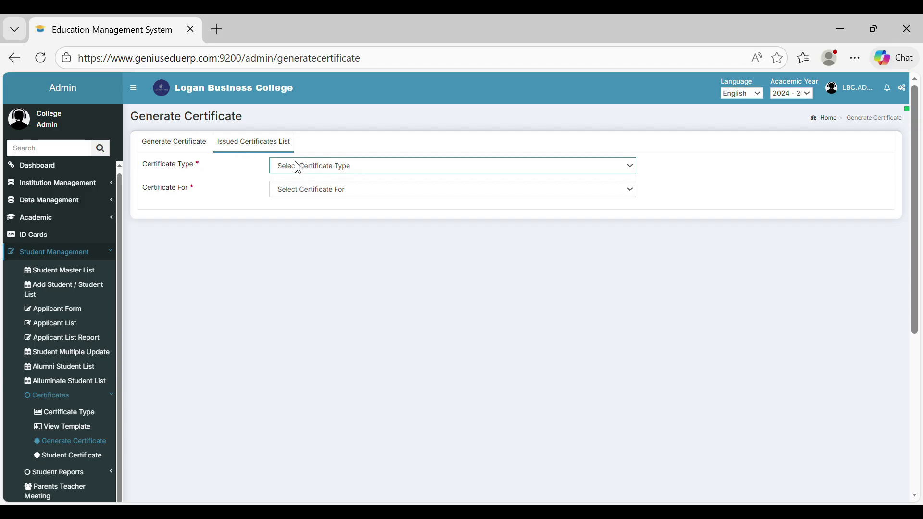
click(306, 255)
click(304, 195)
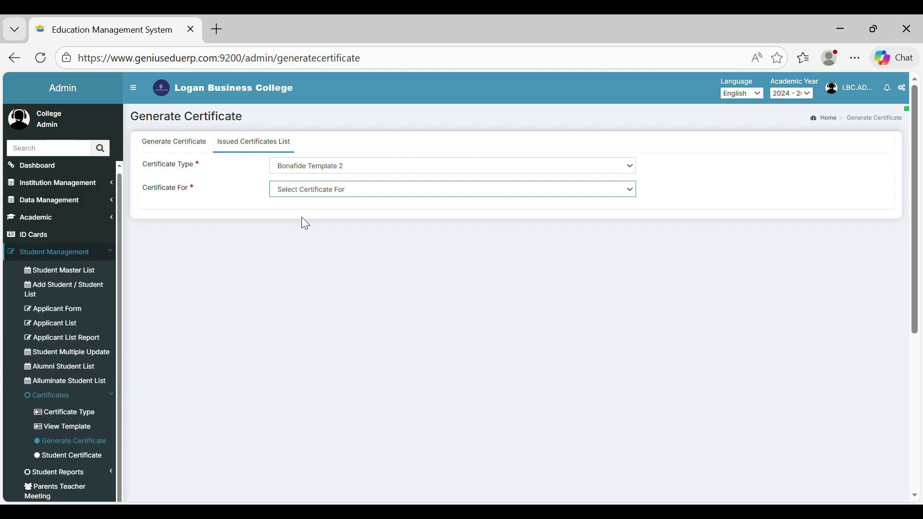
click(294, 228)
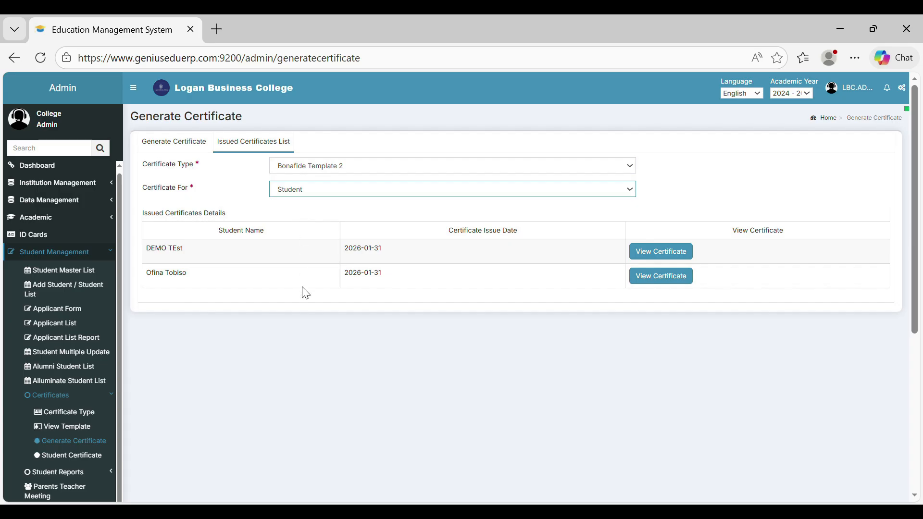
Set the Student Certificate filters to periodic semester 2024- JUL to DEC, shift Fulltime, programme POST GRADUATE DIPLOMA IN HIGHER EDUCATION and Semester 2
click(68, 456)
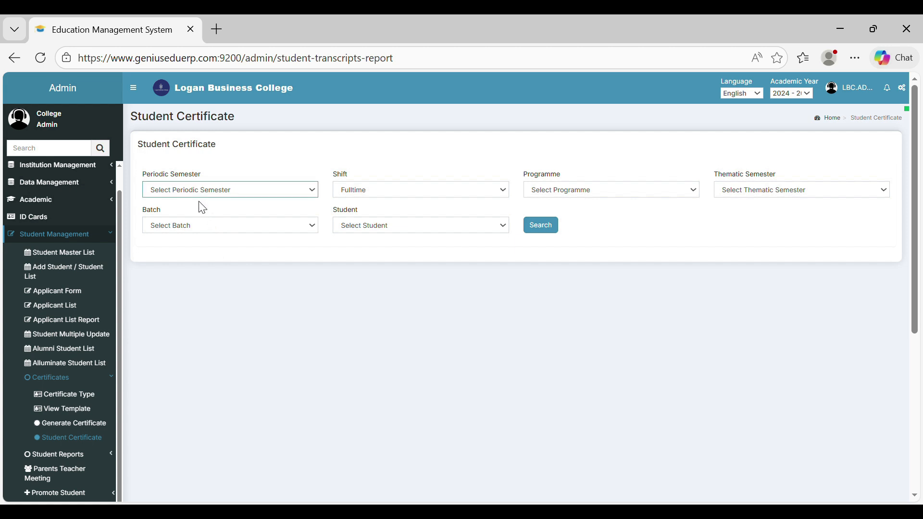
key(Down)
click(368, 196)
click(552, 194)
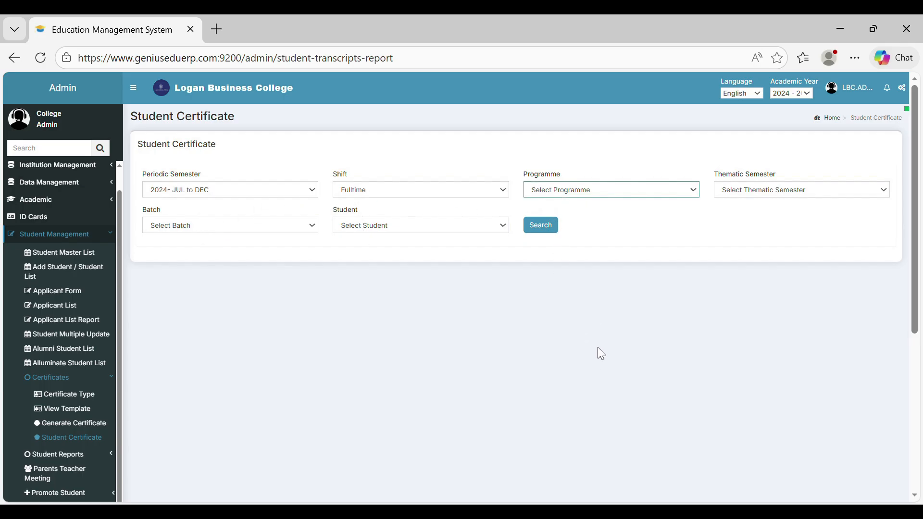
click(600, 416)
click(754, 193)
click(753, 235)
Set the batch to 2024-JUL-FT-TM-20240701, choose a student from it and search for that student's certificate
click(233, 225)
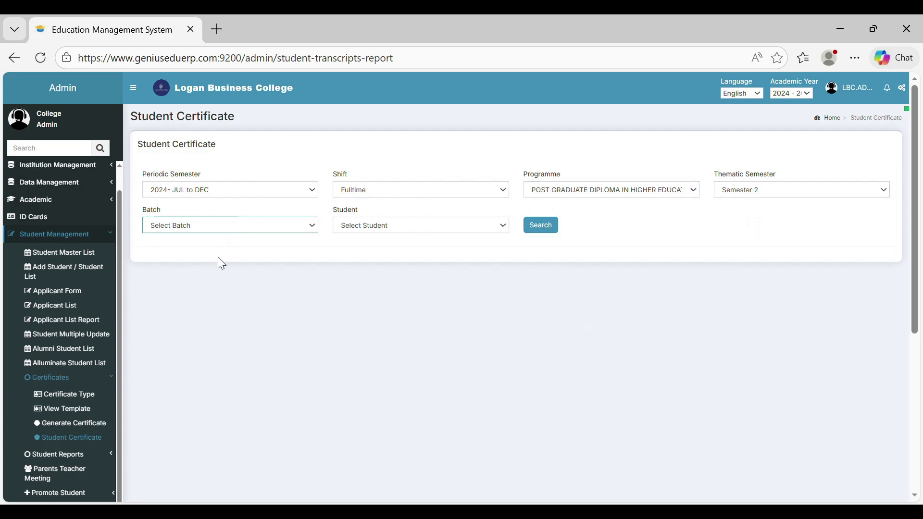
click(219, 268)
click(377, 229)
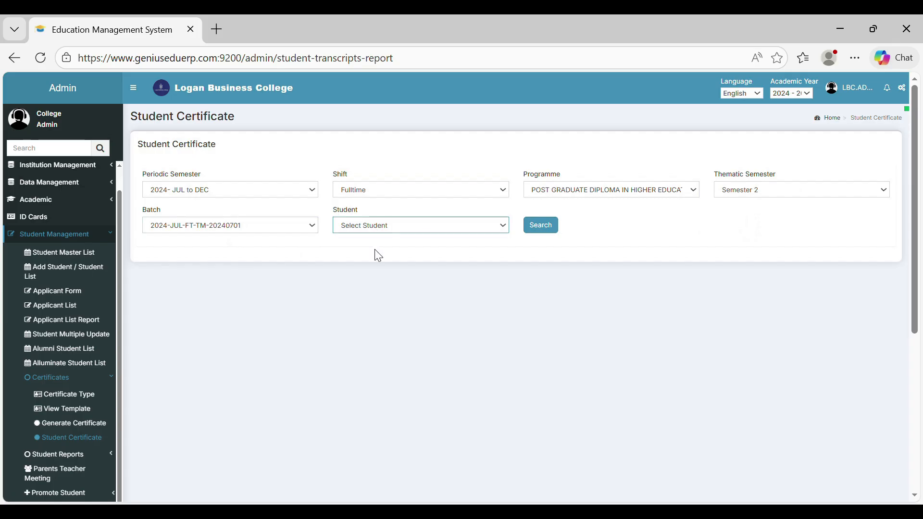
click(393, 296)
click(546, 232)
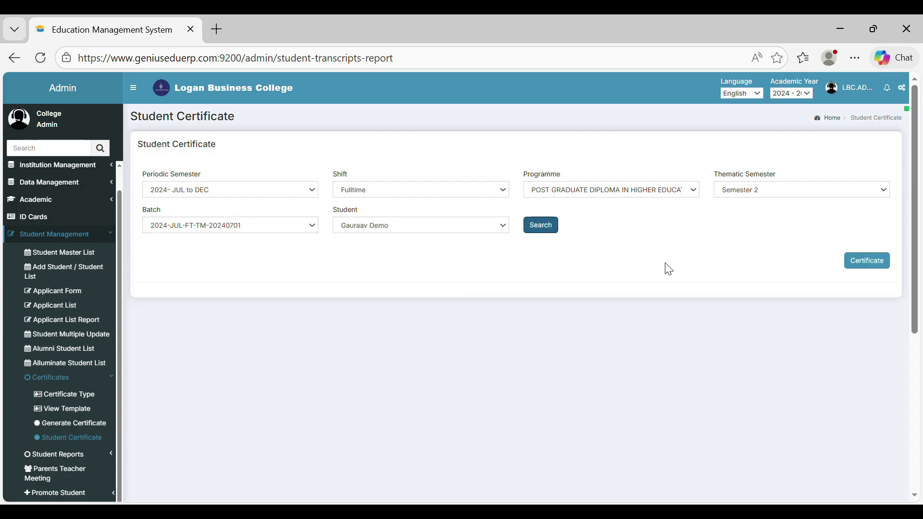
Generate the selected student's certificate, review it in the print preview and print it
click(868, 267)
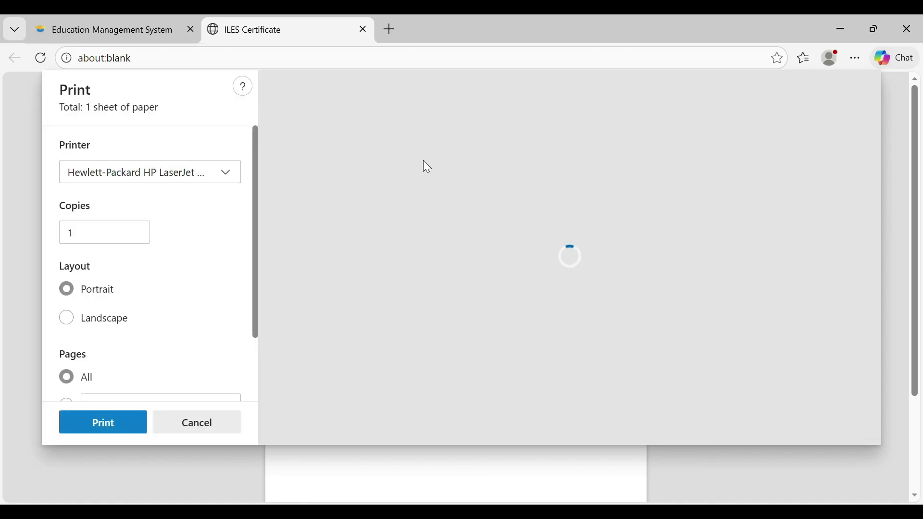
scroll(427, 166, down, 5)
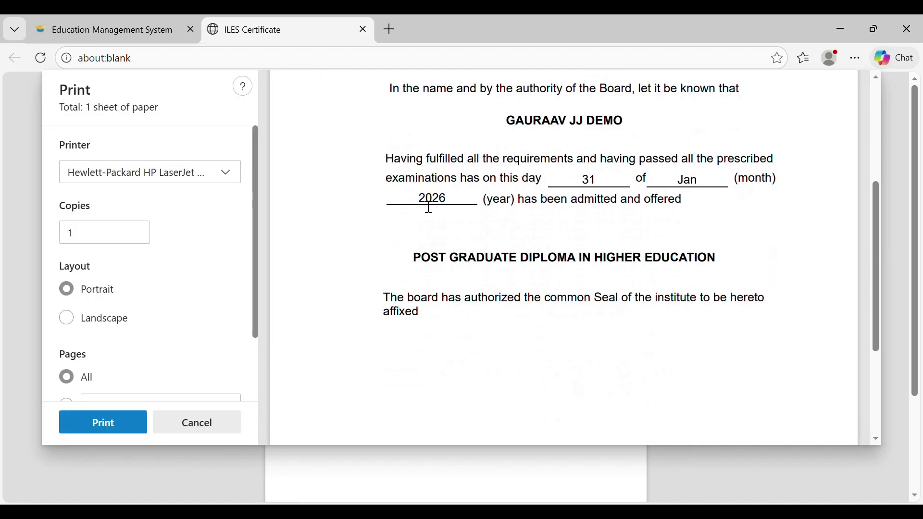
click(106, 423)
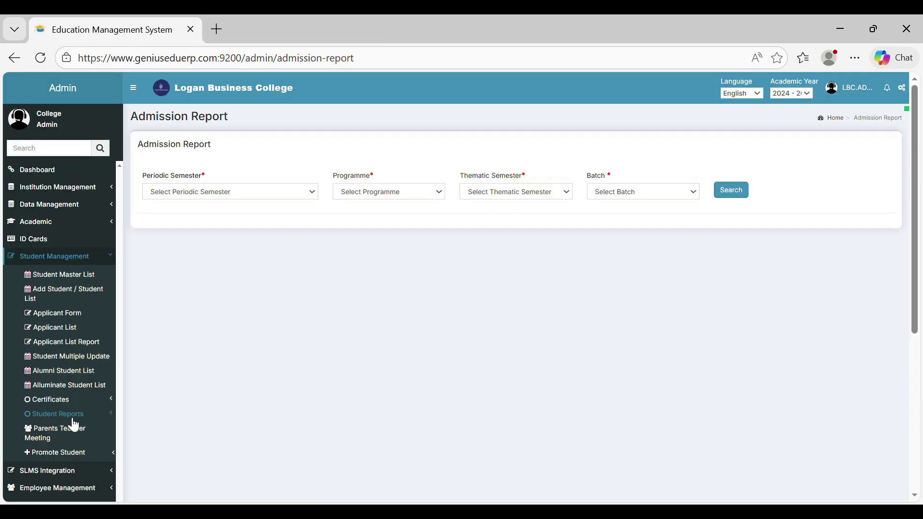
Run the Admission Report for 2024- JUL to DEC, programme POST GRADUATE DIPLOMA IN HIGHER EDUCATION, Semester 2 and batch 2024-JUL-FT-TM-20240701
click(73, 419)
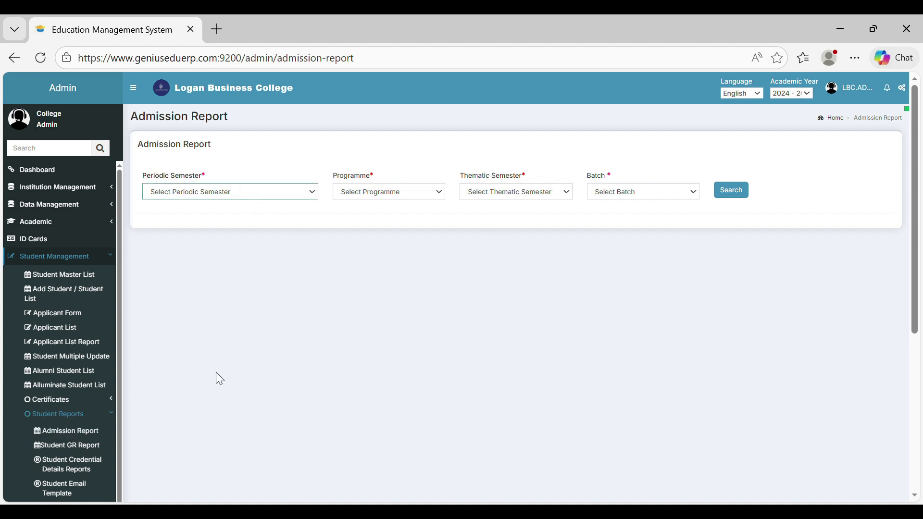
click(203, 490)
click(366, 191)
click(395, 379)
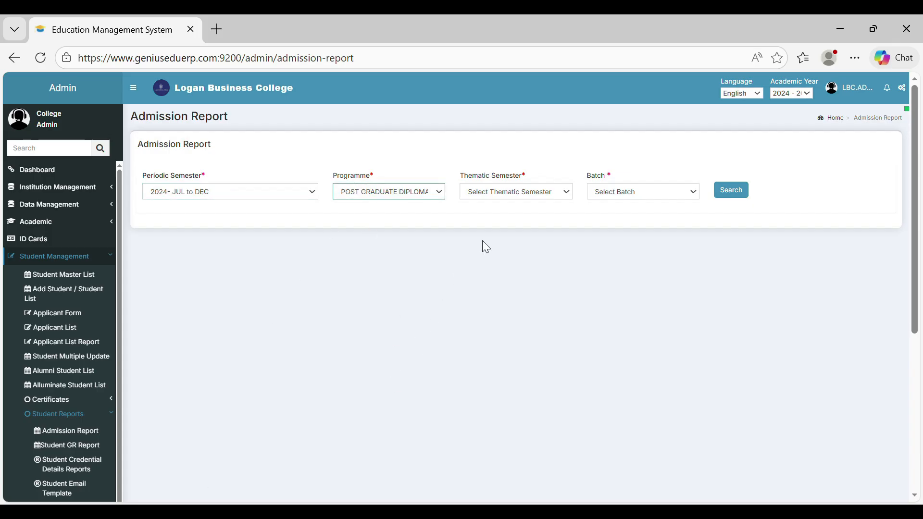
click(514, 198)
click(497, 232)
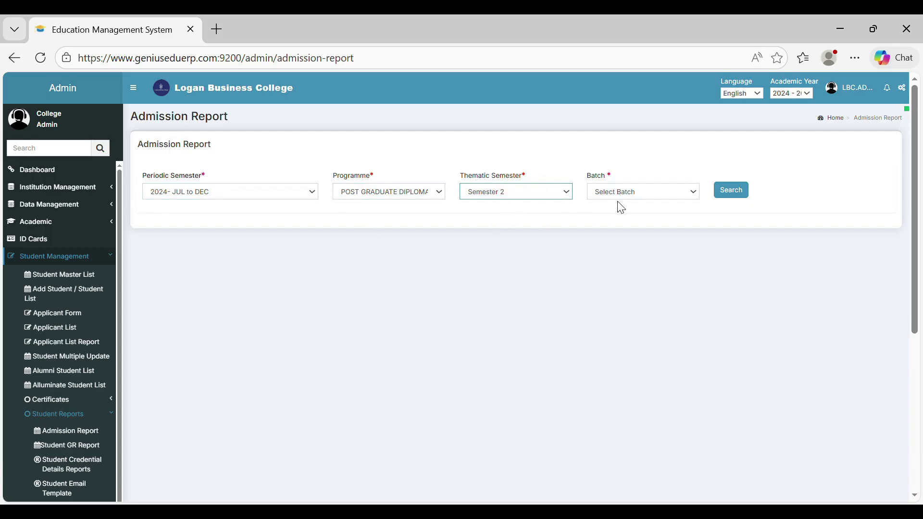
click(627, 195)
click(631, 233)
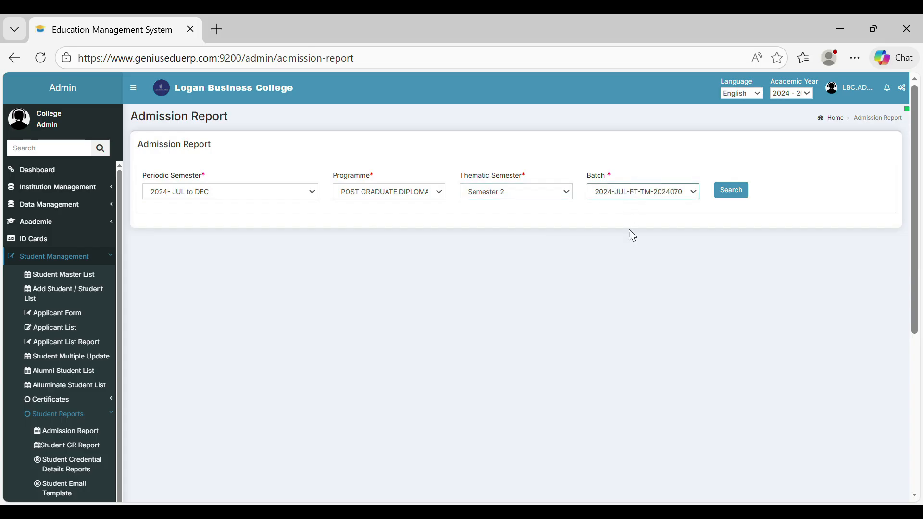
click(740, 199)
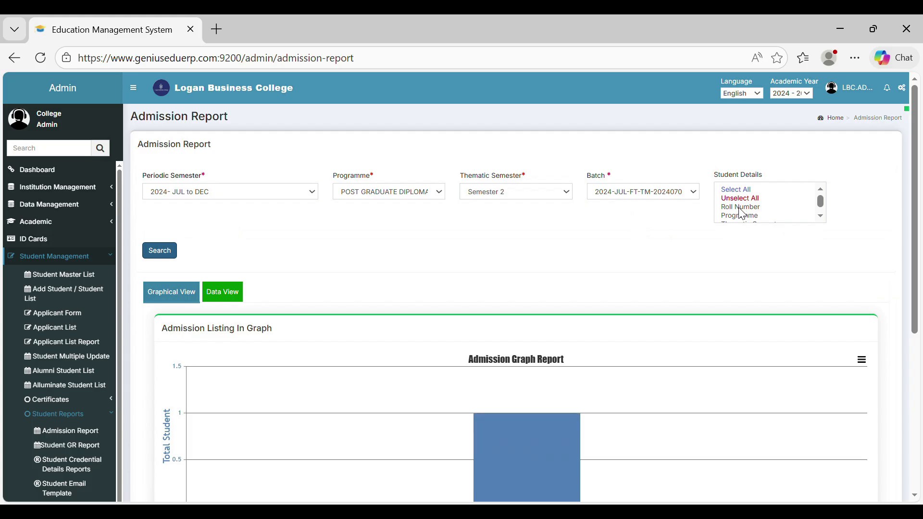
Select Roll Number and Programme as the admission report's student details and show the report in Data View
click(739, 208)
ctrl+click(744, 216)
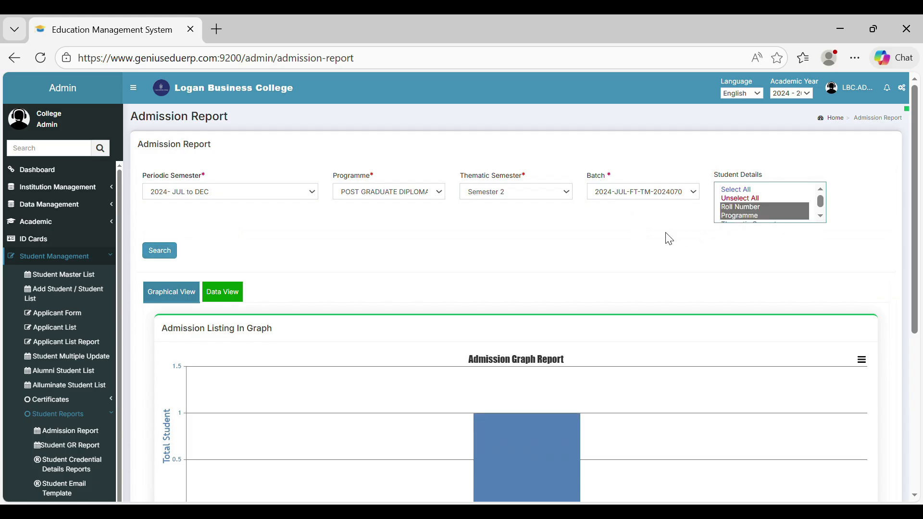
scroll(172, 296, down, 1)
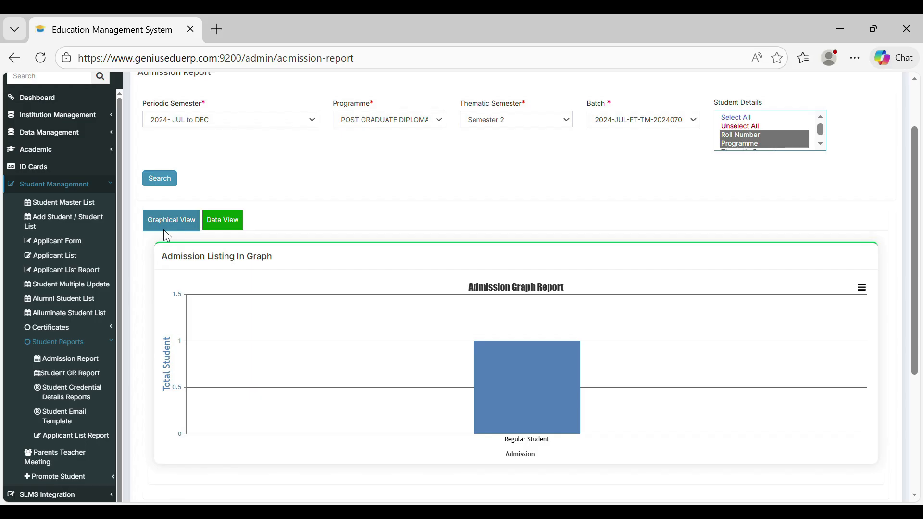
click(235, 229)
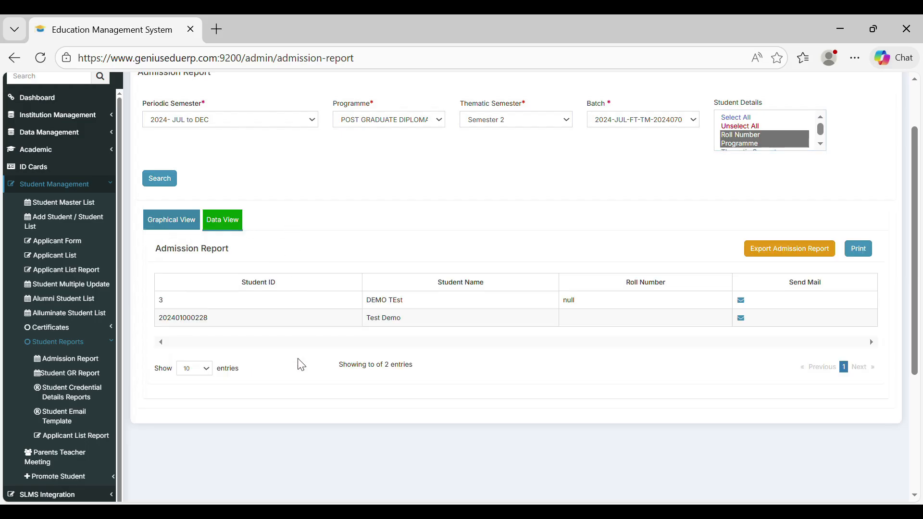
Set the Student GR Report filters to 2024- JUL to DEC, Bachelor of Science in Data Science, Semester 1 and the batch 2024-JUL-FT-DSC-20240701
click(58, 373)
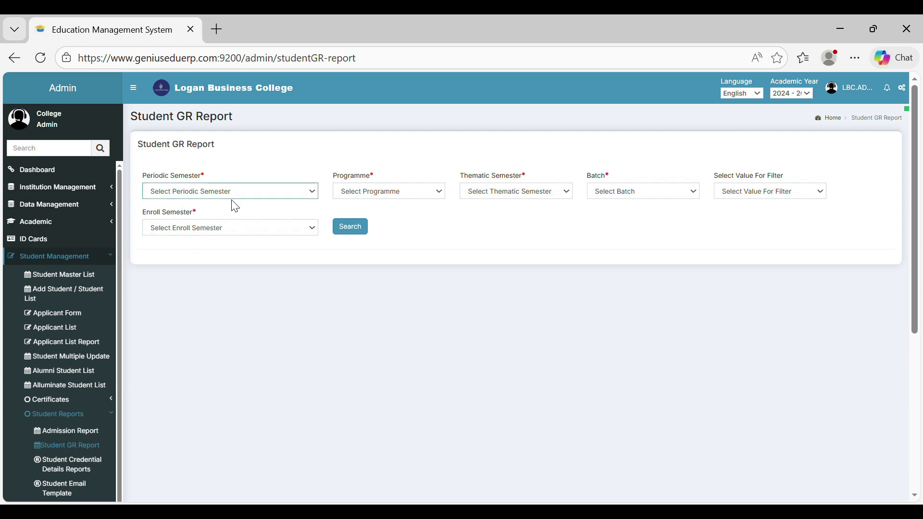
click(188, 484)
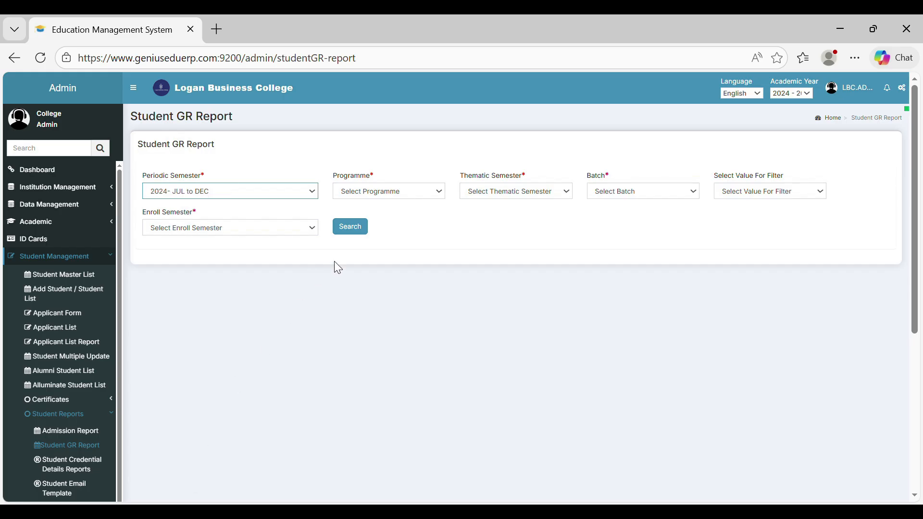
click(397, 192)
click(397, 284)
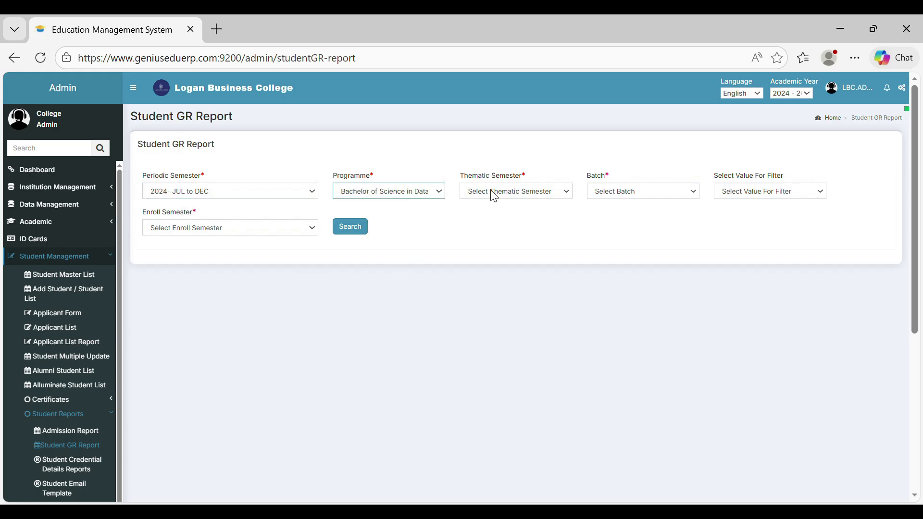
click(499, 309)
click(619, 191)
click(641, 355)
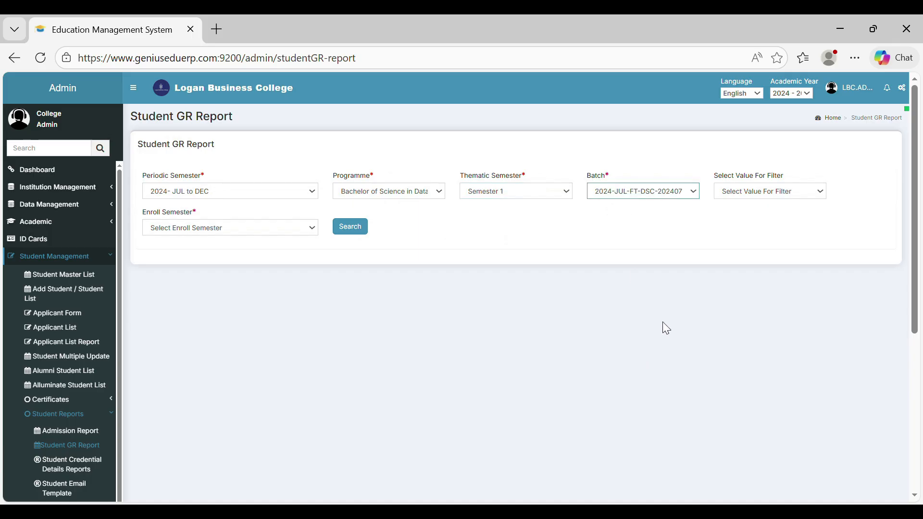
Run the Student GR Report with filter value First Name, enroll semester 2024- JUL to DEC and all student details included
click(736, 197)
click(731, 249)
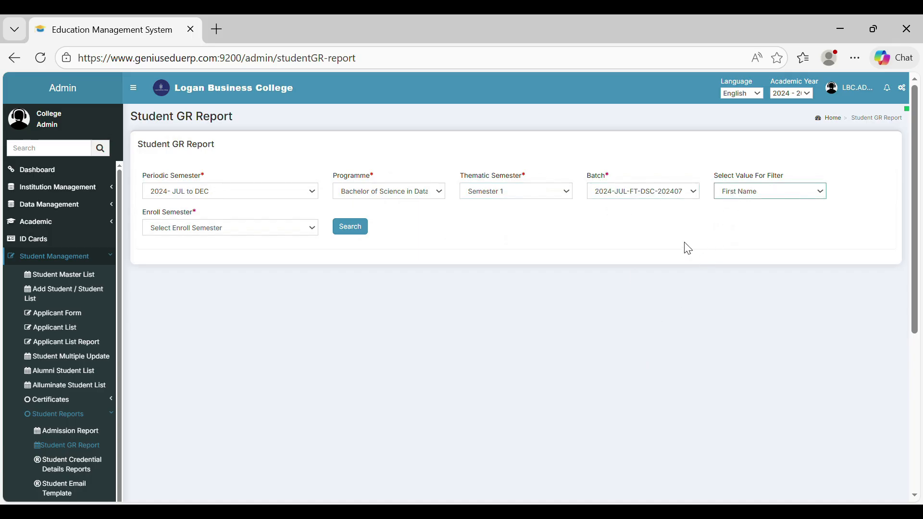
click(243, 232)
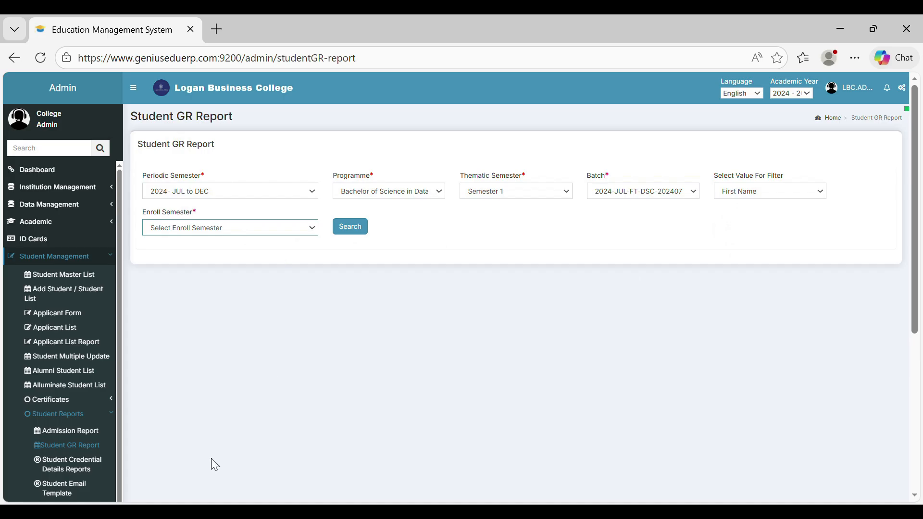
click(187, 485)
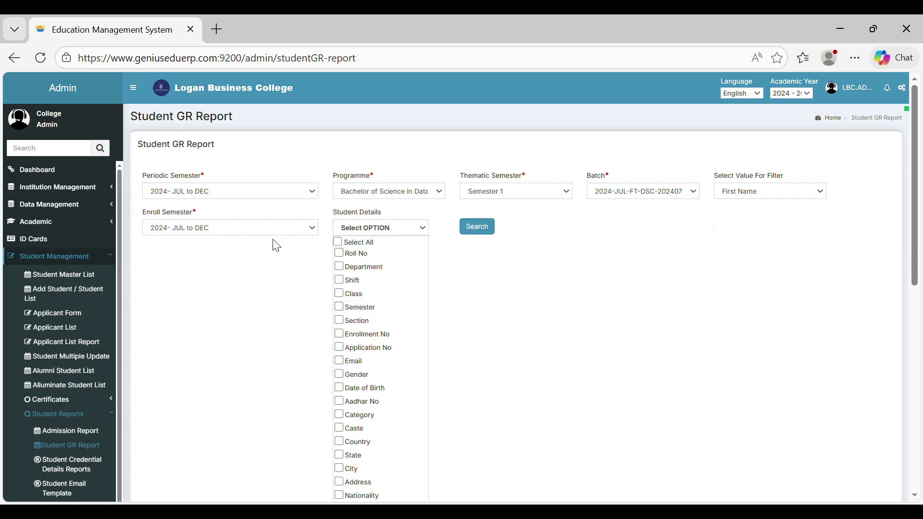
click(338, 241)
click(486, 231)
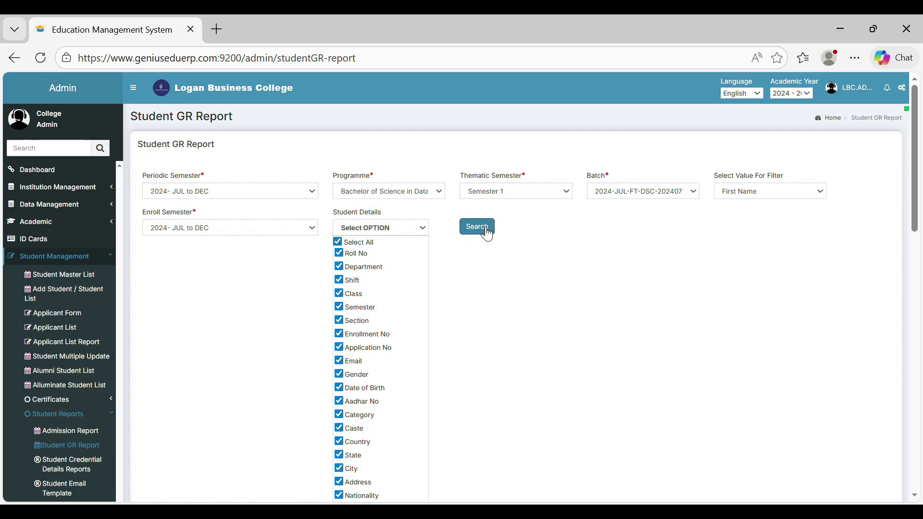
scroll(484, 233, down, 10)
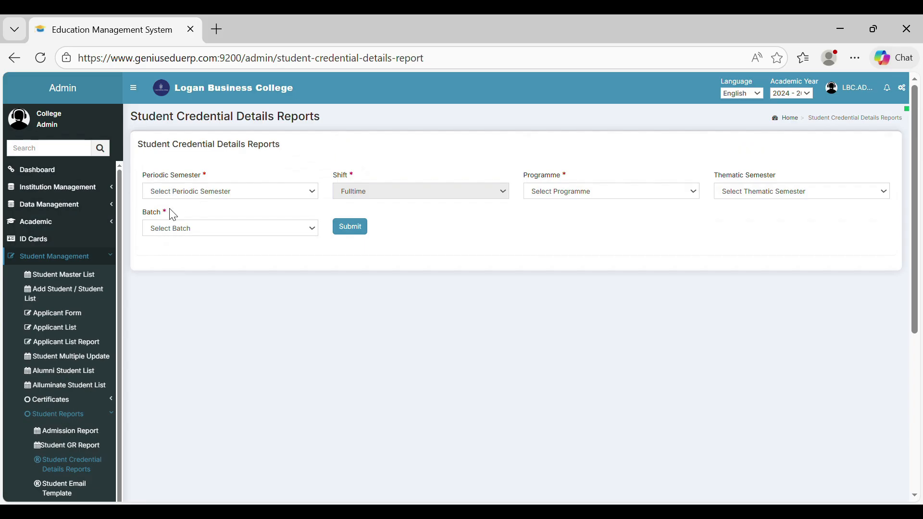
Run the Student Credential Details Report for 2024- JUL to DEC, Bachelor of Science in Data Science, Semester 1 and batch 2024-JUL-FT-DSC-20240701
click(194, 251)
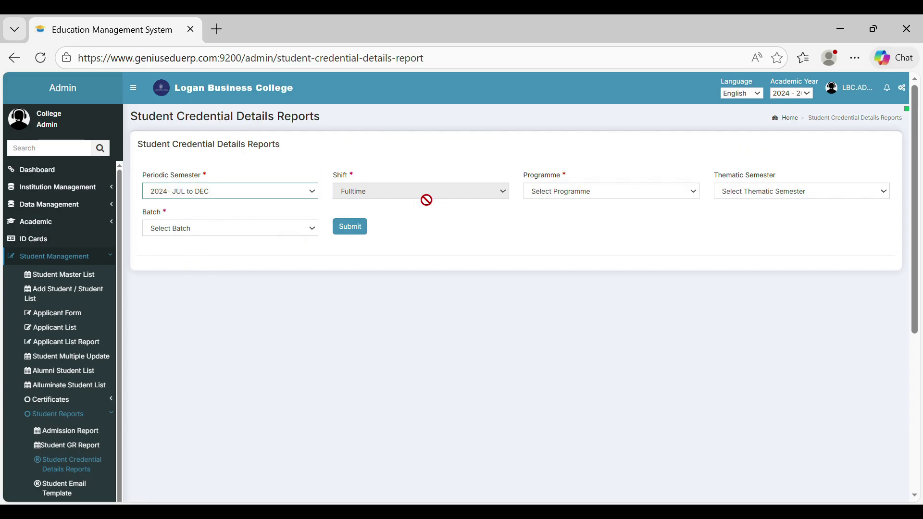
click(577, 191)
click(583, 290)
click(772, 194)
click(742, 298)
click(221, 231)
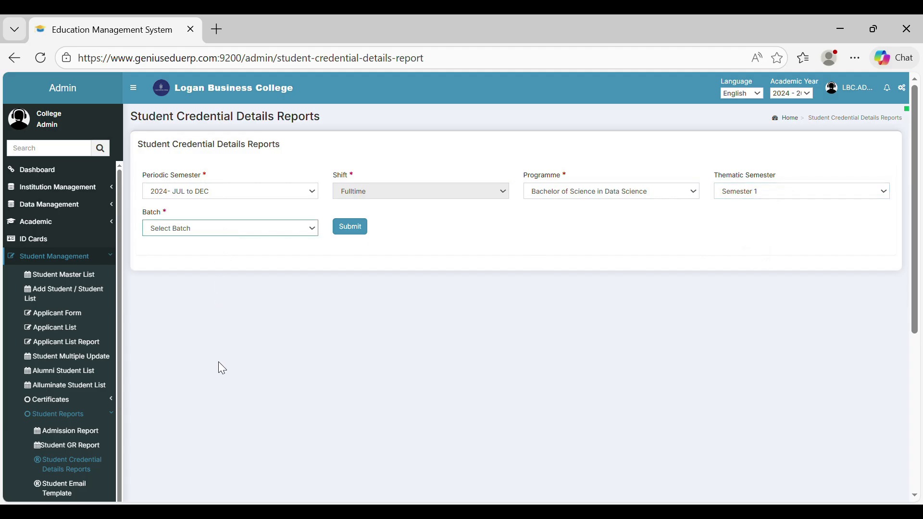
click(212, 342)
click(351, 228)
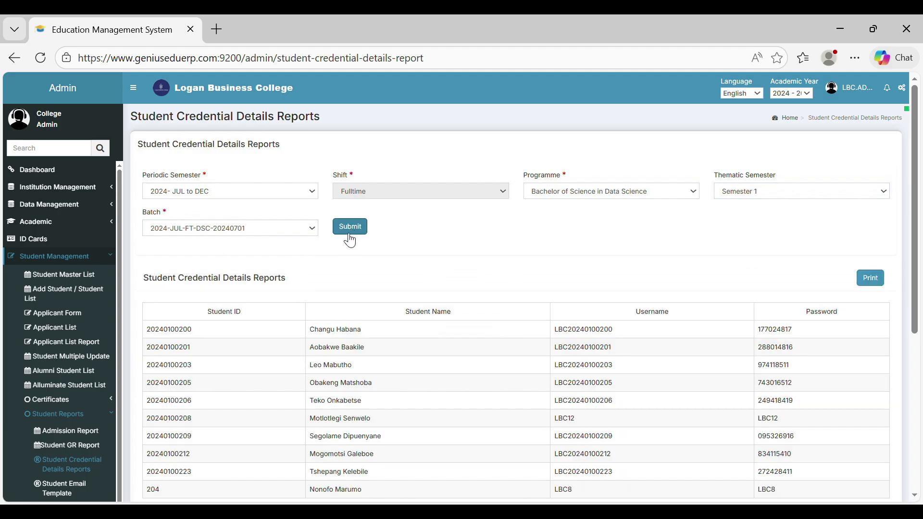
scroll(351, 241, down, 1)
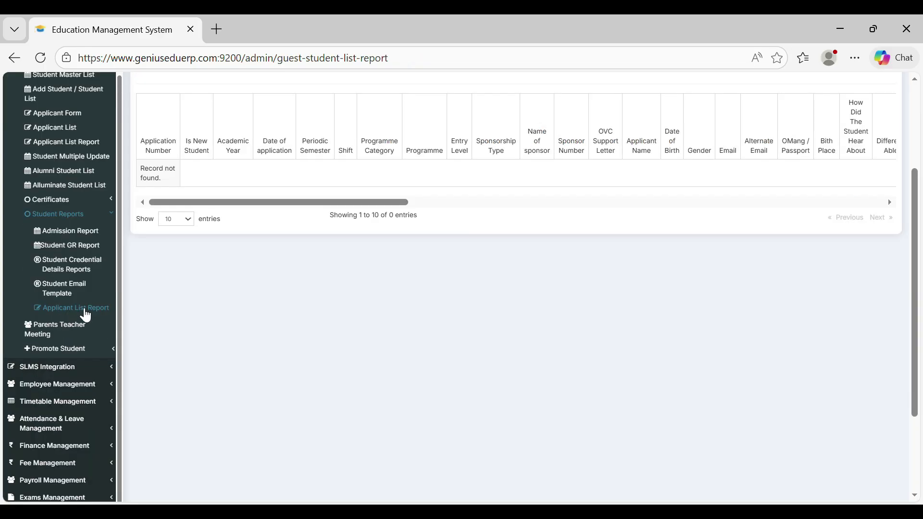
Search for applicant records in the Applicant List Report under Student Reports
scroll(212, 282, up, 3)
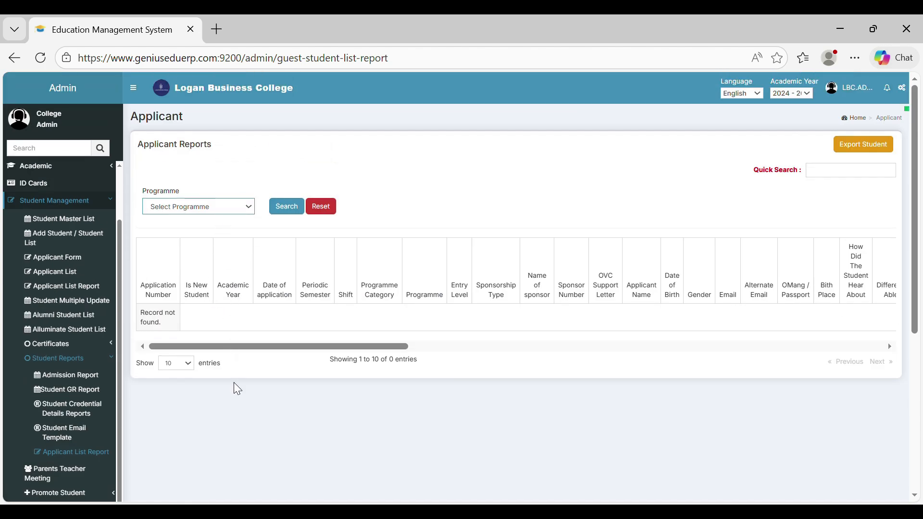
click(292, 207)
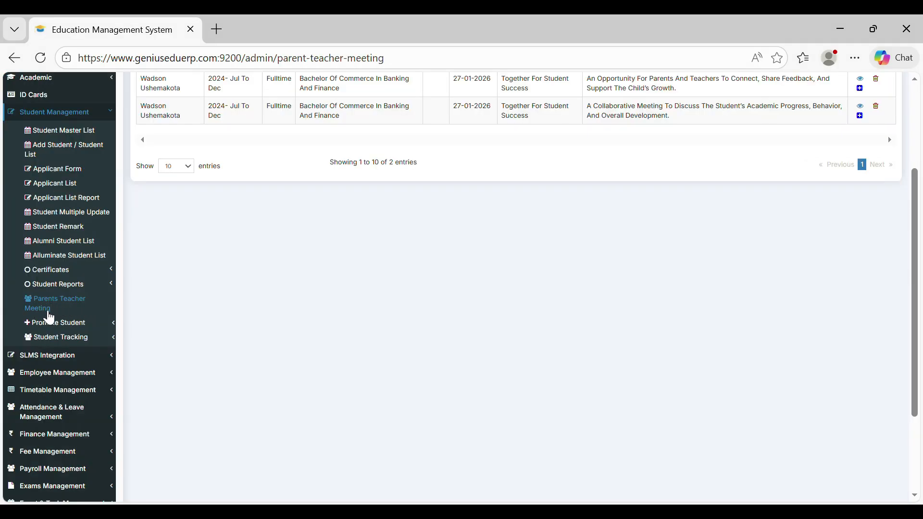
Start a new parents teacher meeting, choosing the teacher, periodic semester 2024- JUL to DEC and the Fulltime shift
scroll(265, 274, up, 3)
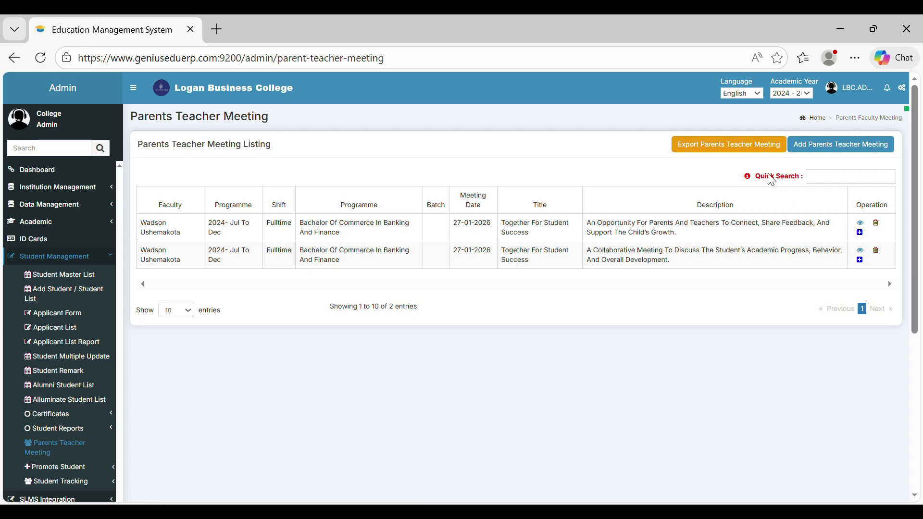
mouse_move(753, 183)
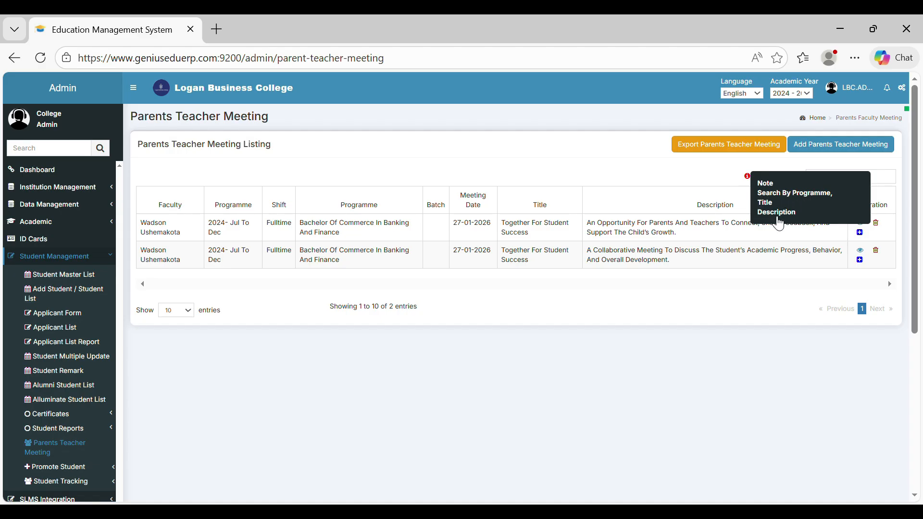
click(843, 154)
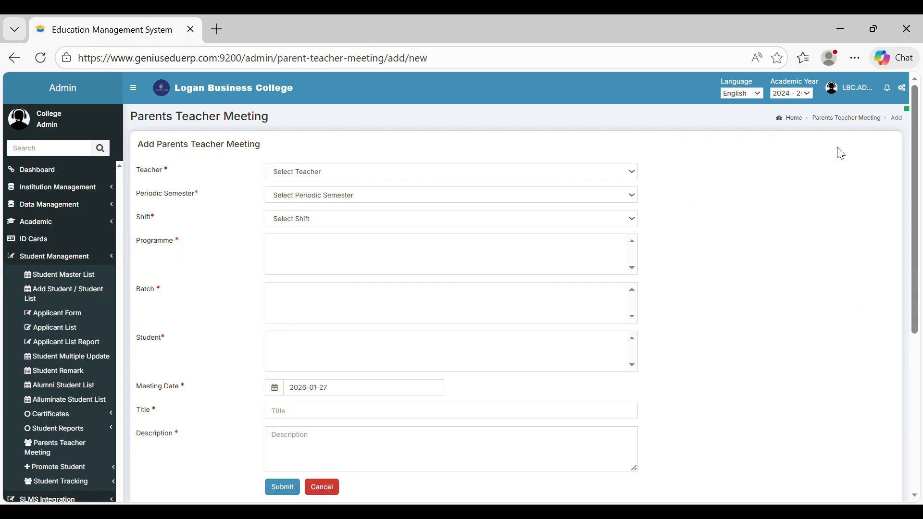
click(322, 174)
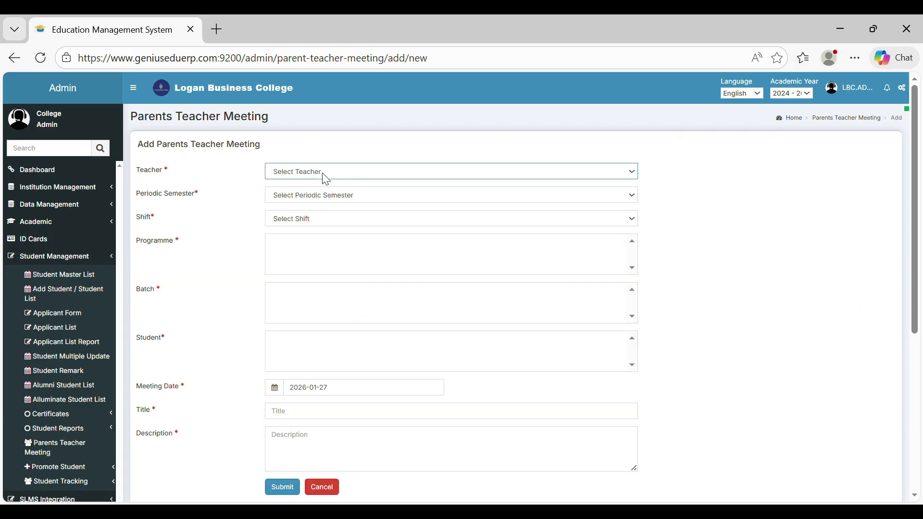
click(321, 290)
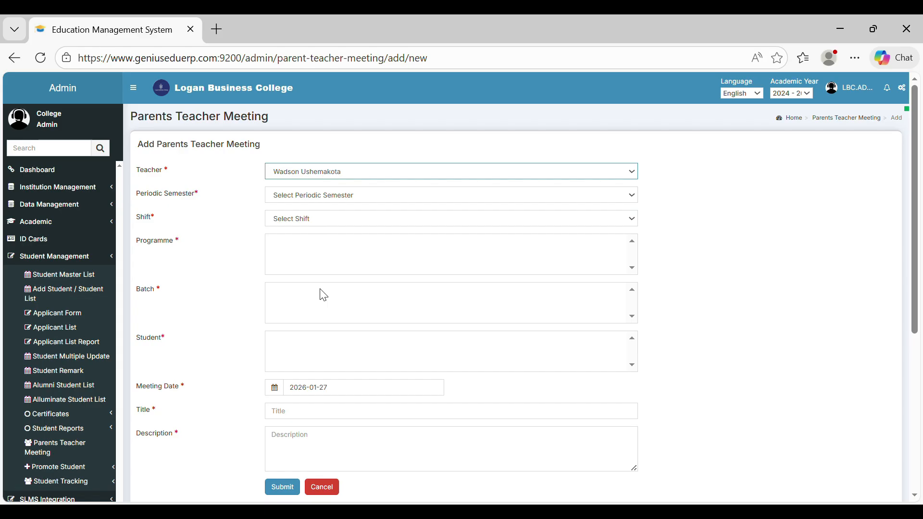
click(323, 196)
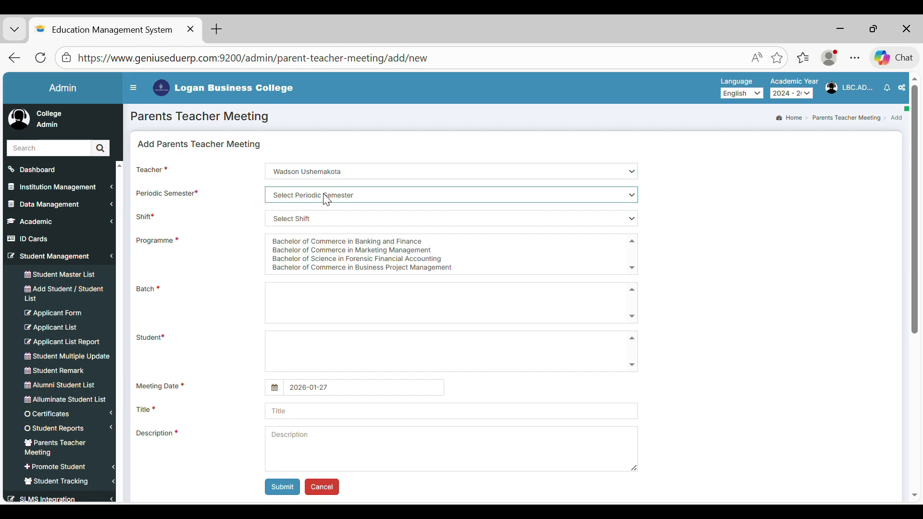
click(317, 238)
click(315, 218)
click(294, 259)
Assign the meeting to Bachelor of Commerce in Banking and Finance, batch 2024-JUL-FT-TM-20240701 and the test student
click(310, 245)
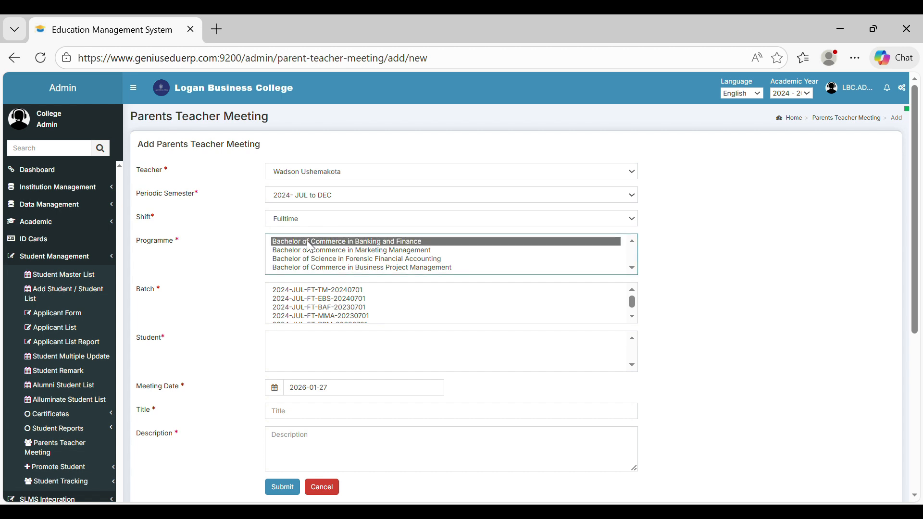
click(294, 285)
click(290, 289)
scroll(297, 305, down, 1)
click(289, 350)
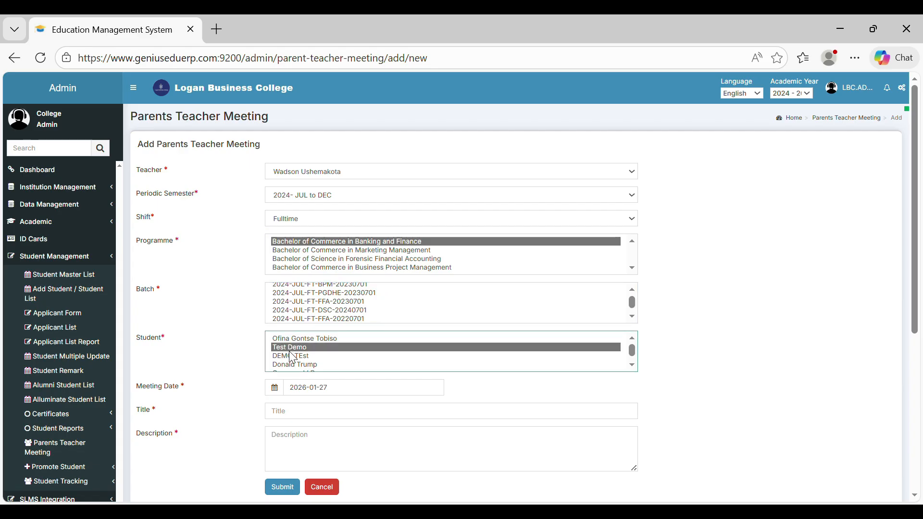
Title the meeting "Building Bright Futures", describe it as "A platform to review performance, address concerns, and plan together for the student's improvement.", and submit it
click(310, 401)
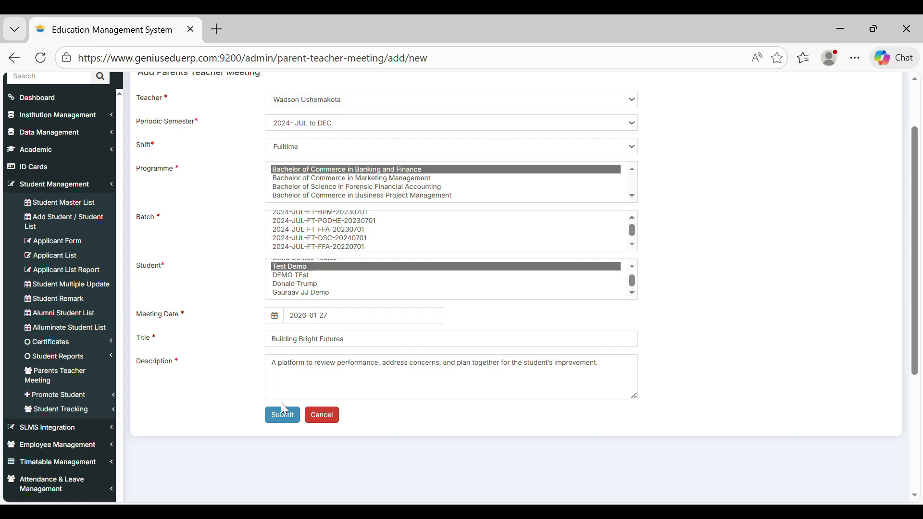
click(287, 420)
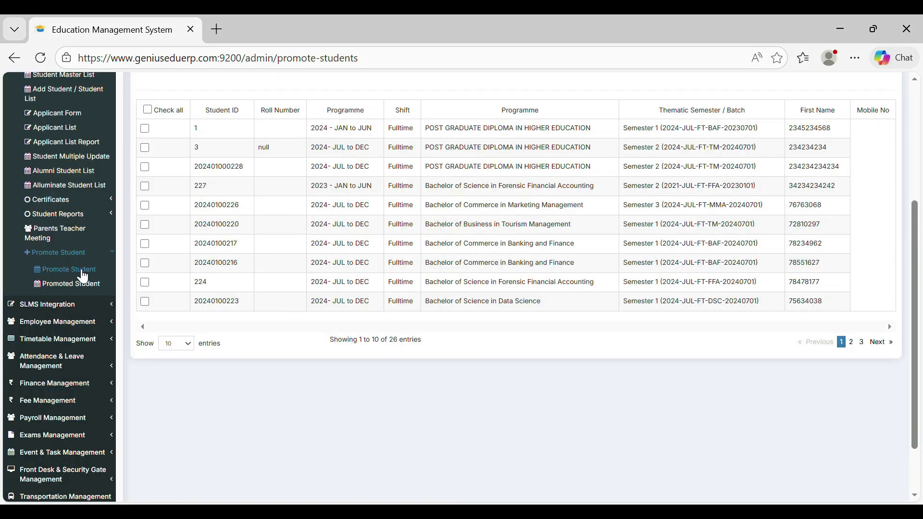
Filter the Promote Student list to 2024- JUL to DEC, Fulltime, Bachelor of Science in Data Science, Semester 1 and batch 2024-JUL-FT-DSC-20240701
scroll(94, 278, up, 4)
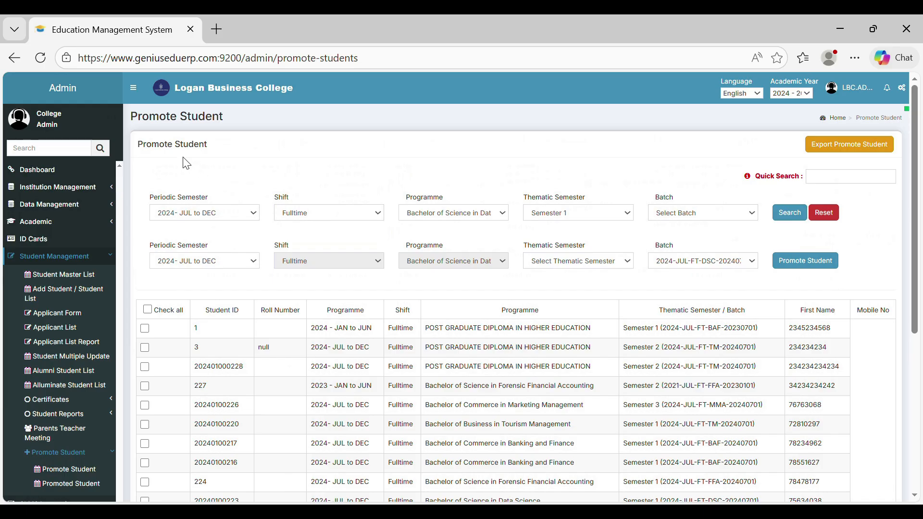
click(212, 209)
click(335, 219)
click(439, 216)
click(554, 215)
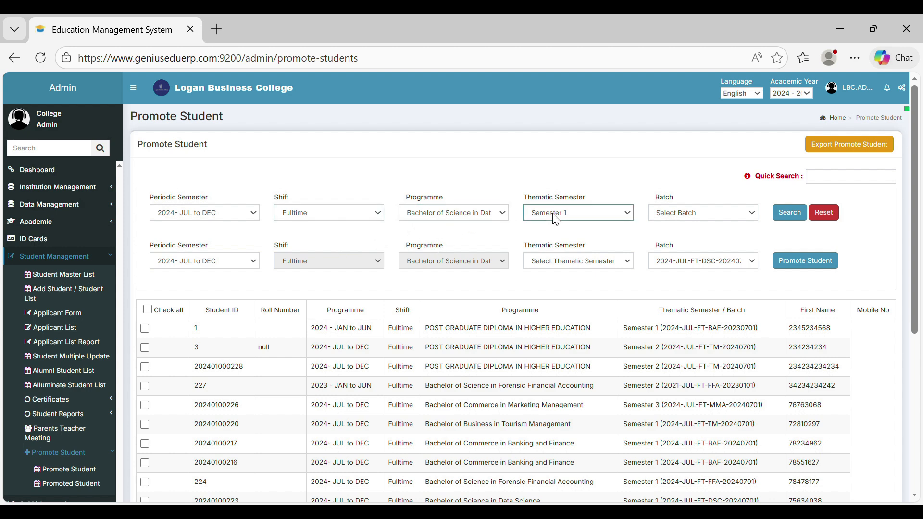
click(673, 219)
click(708, 373)
click(799, 210)
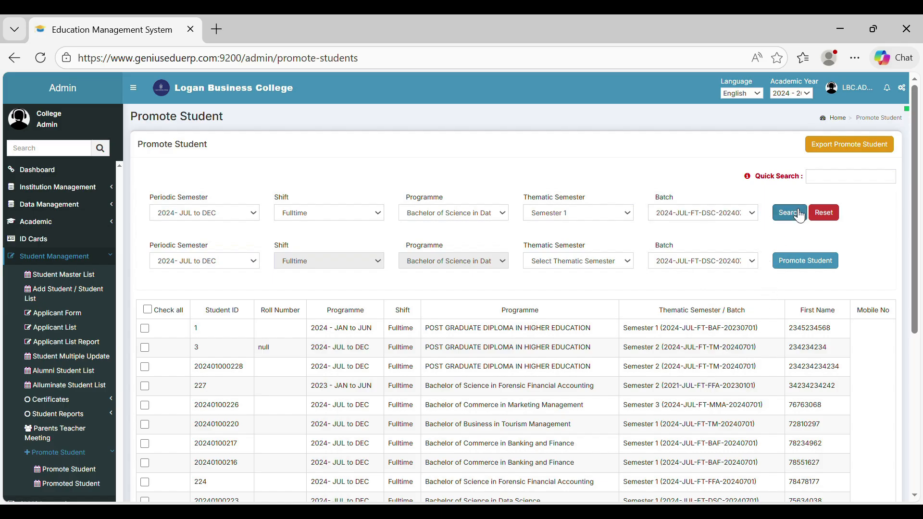
click(798, 216)
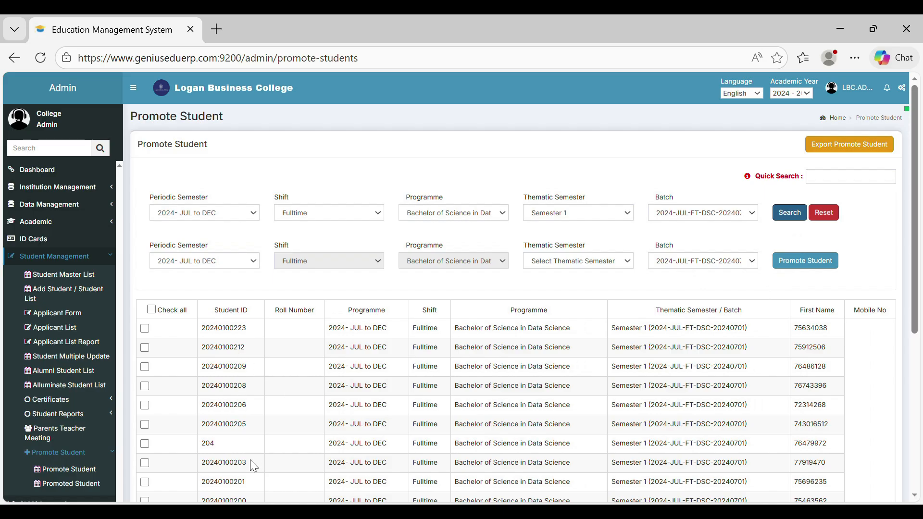
Promote the first two listed Data Science students to Semester 2 in their 2024-JUL-FT-DSC batch
click(145, 331)
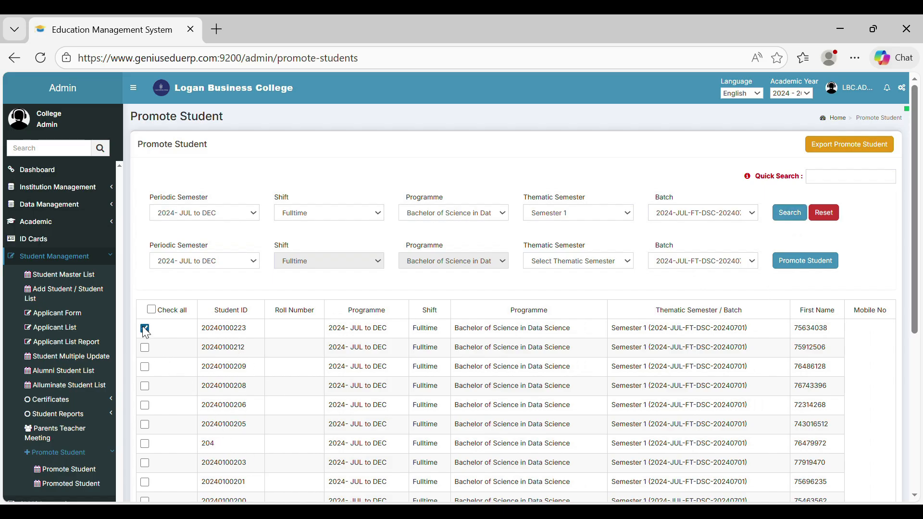
click(144, 347)
click(567, 262)
click(564, 377)
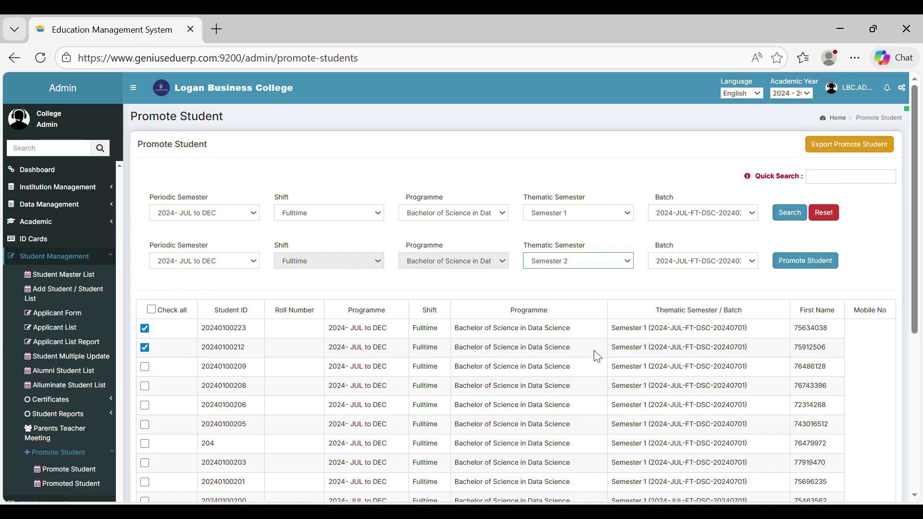
click(674, 266)
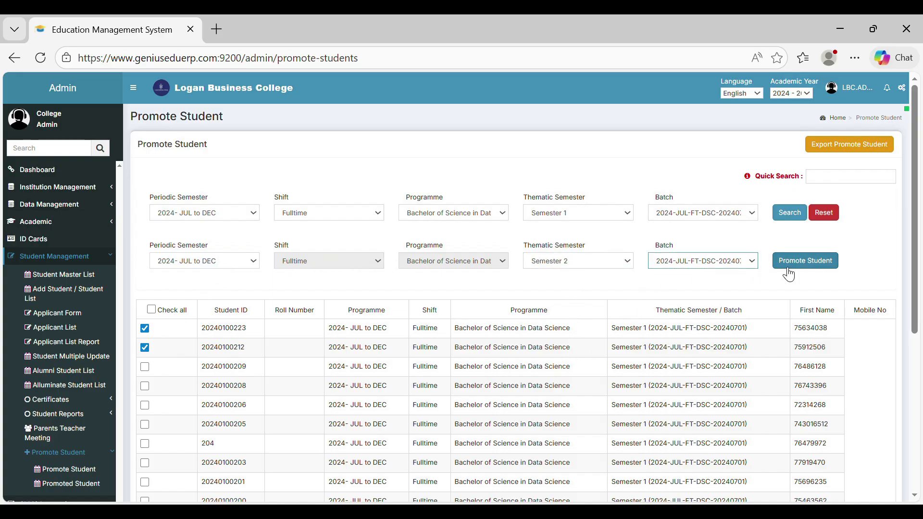
click(809, 270)
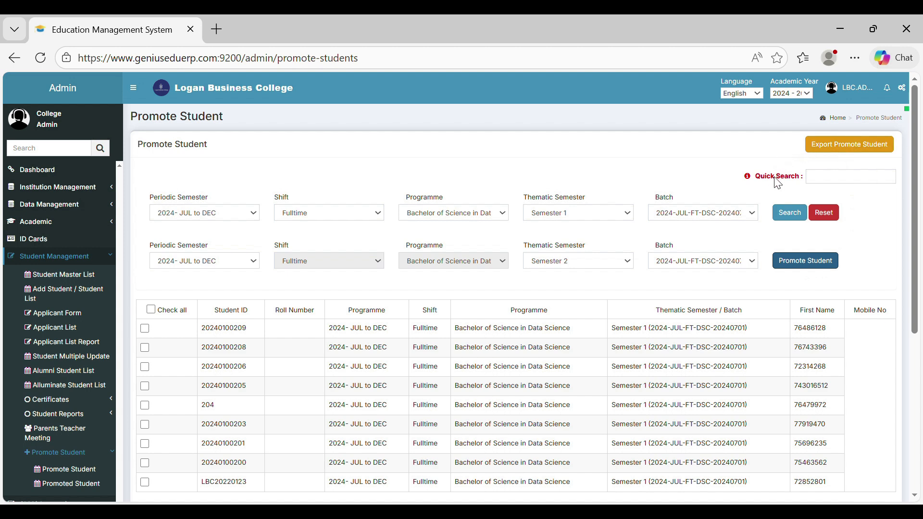
mouse_move(754, 182)
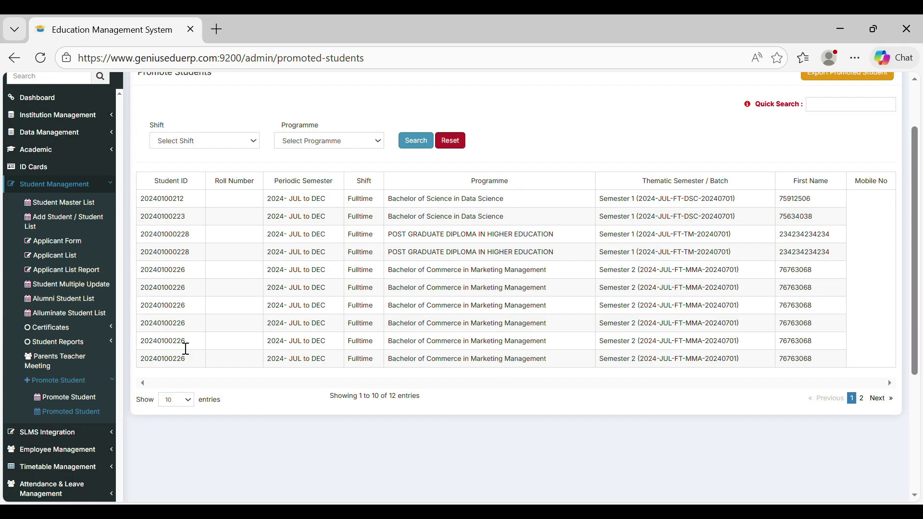
Search the Promoted Student list for Fulltime Bachelor of Science in Data Science students and reset the filters
scroll(186, 320, up, 2)
click(236, 212)
click(187, 248)
click(315, 217)
click(337, 312)
click(416, 214)
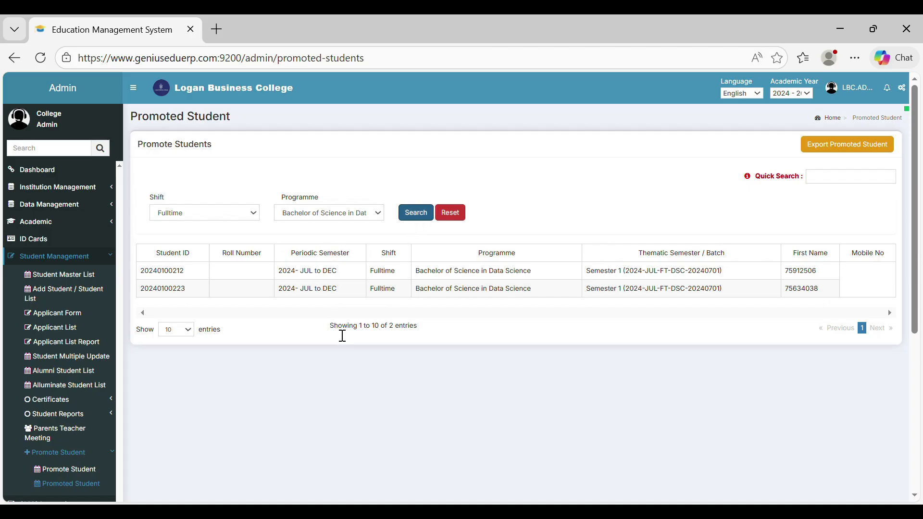
click(460, 227)
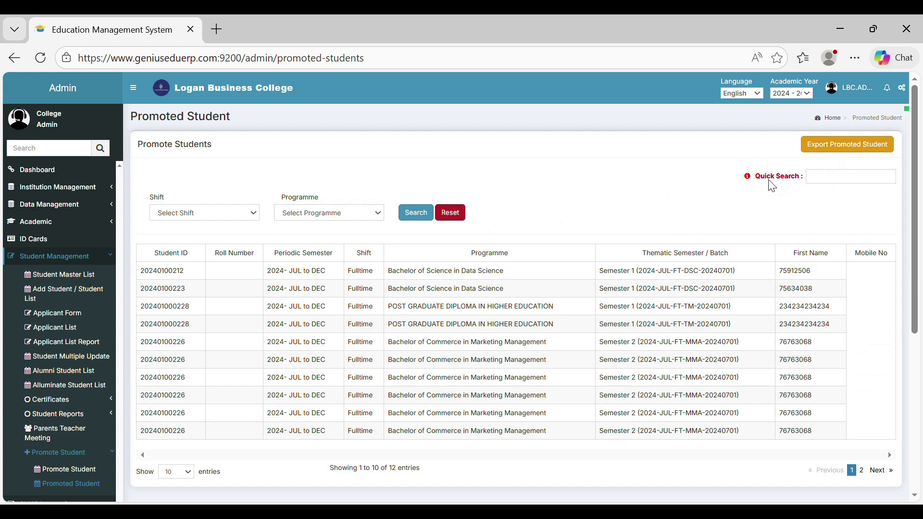
mouse_move(747, 176)
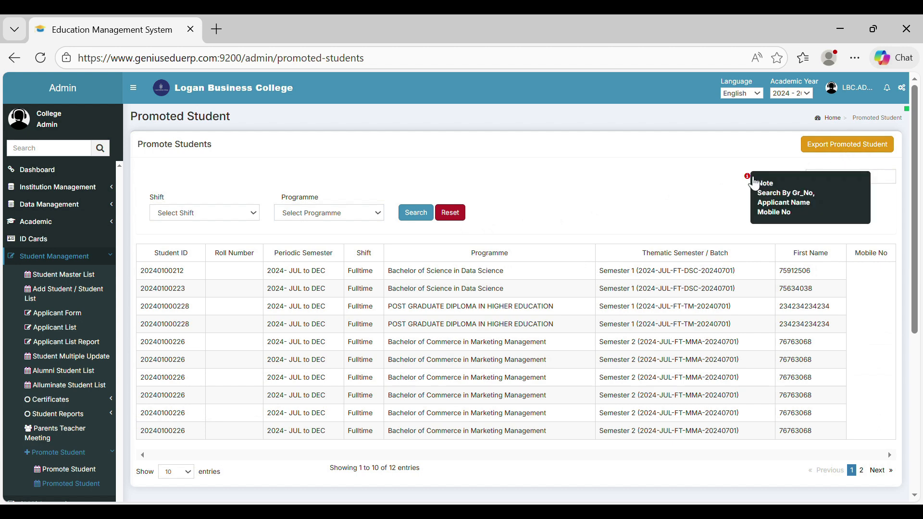